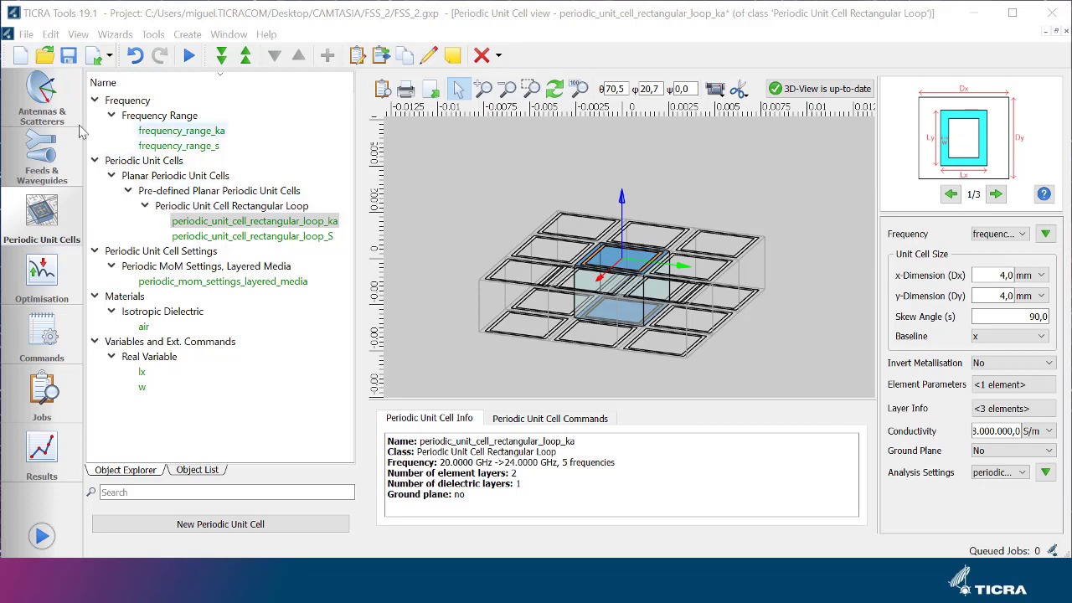
- Start the GRASP reflector wizard for antennas and scatterers with a Ring Focus / Axially Displaced Reflectors system
left_click(47, 113)
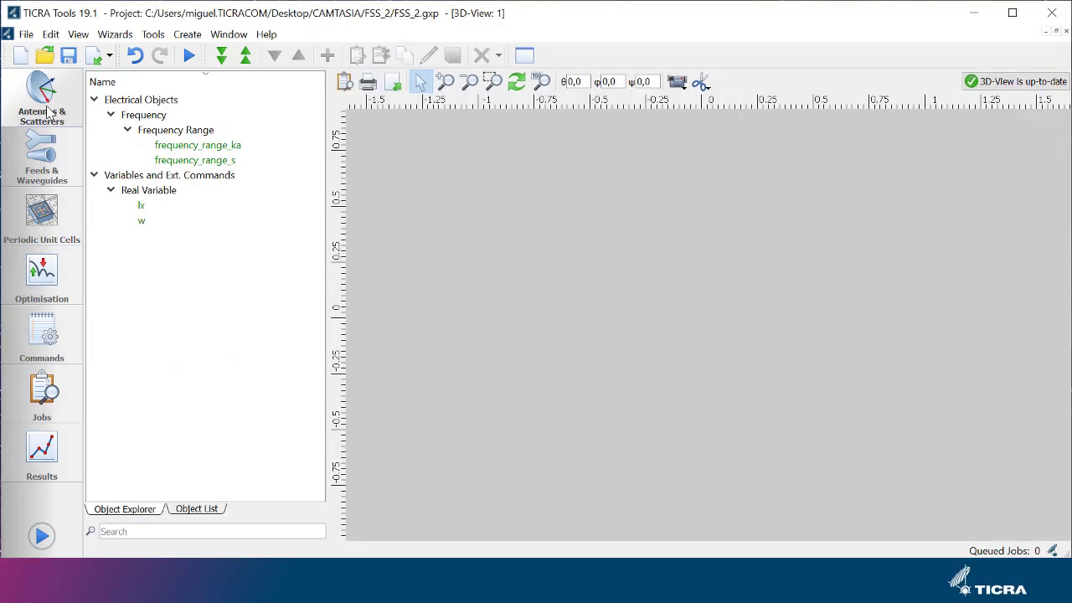
left_click(115, 35)
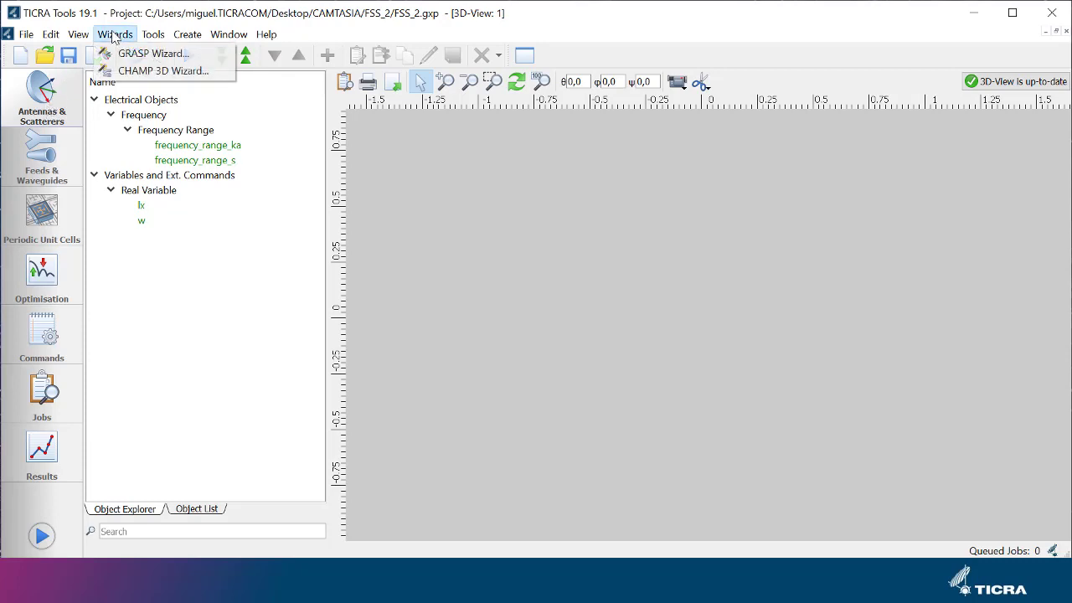
left_click(127, 55)
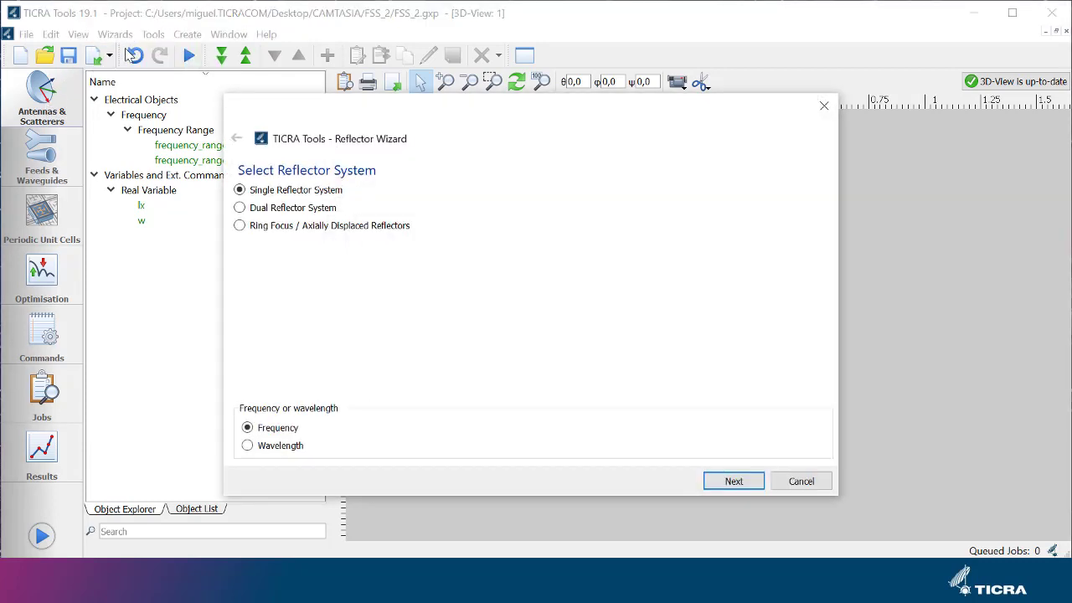
left_click(261, 226)
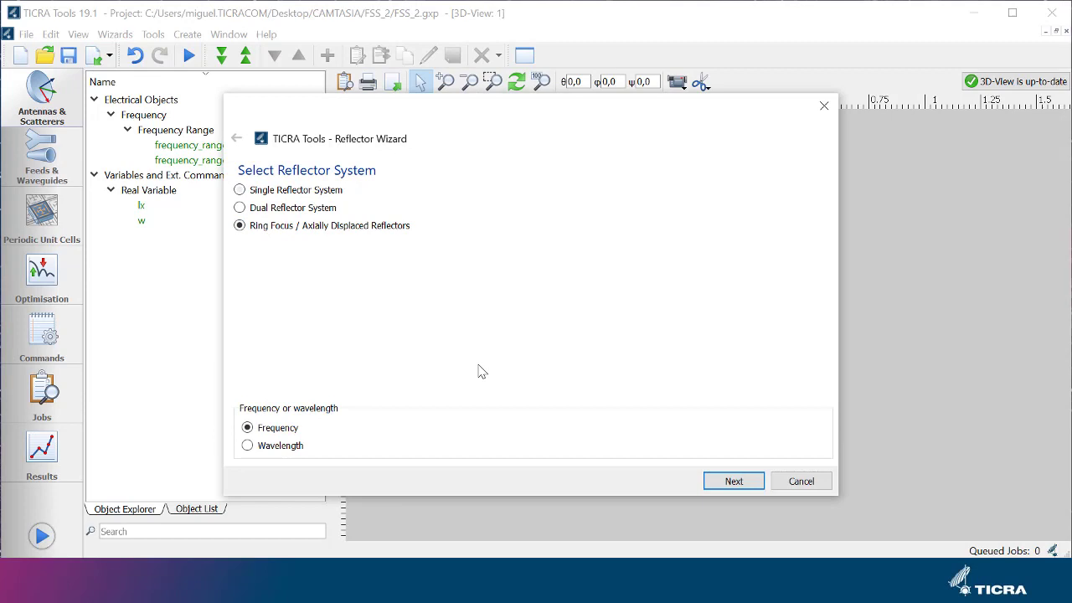
left_click(712, 482)
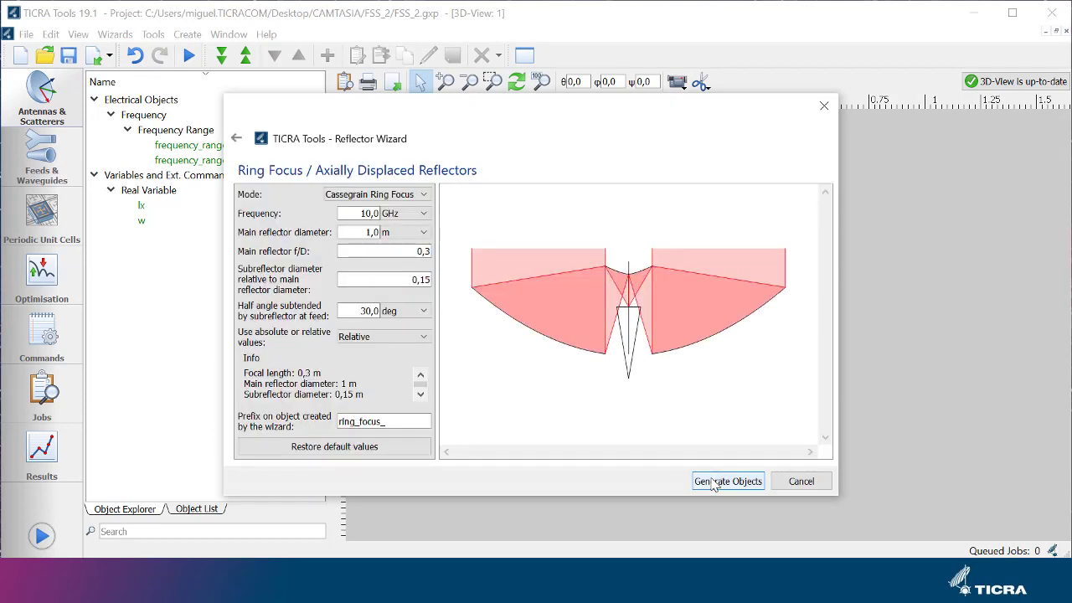
- Set the ring focus reflector frequency to 22 GHz and generate the objects
double_click(344, 215)
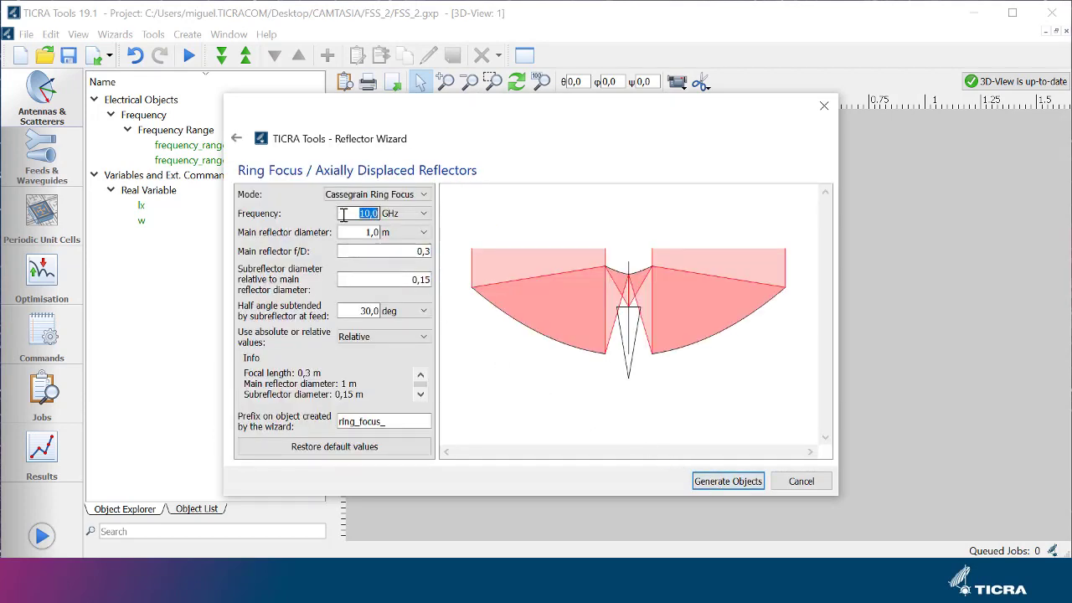
type("22")
key("Tab")
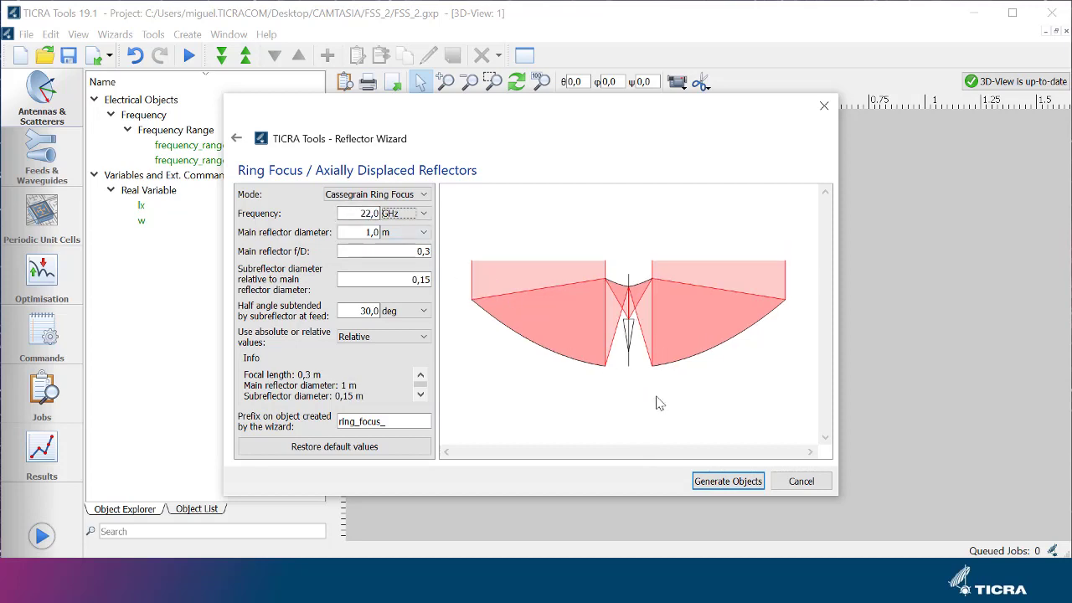
left_click(737, 482)
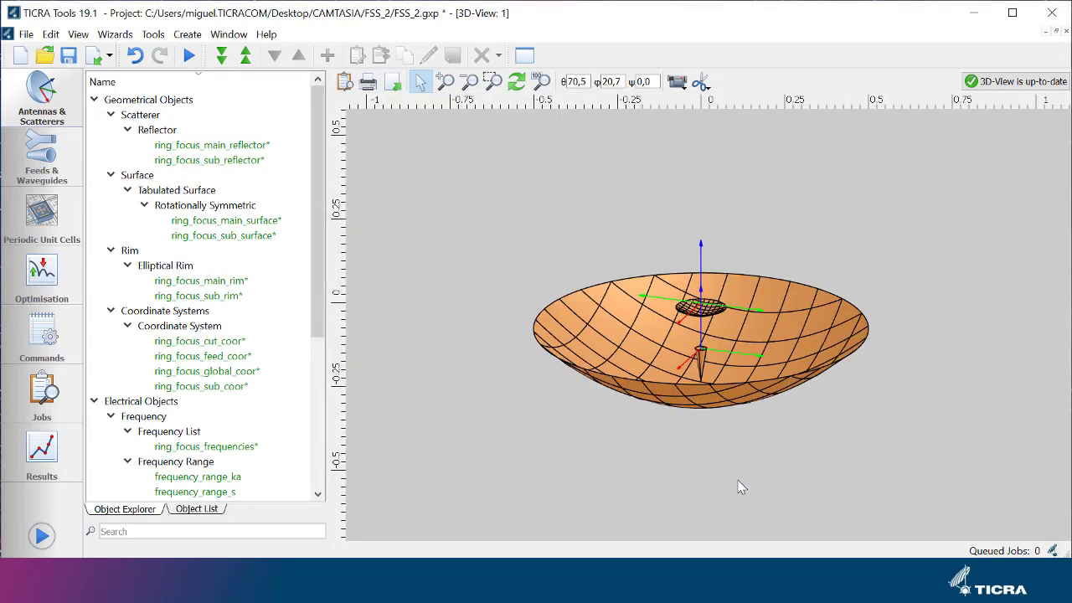
- Create a Periodic Surface scatterer that uses the unit cell periodic_unit_cell_rectangular_loop_ka
left_click_drag(804, 368, 748, 413)
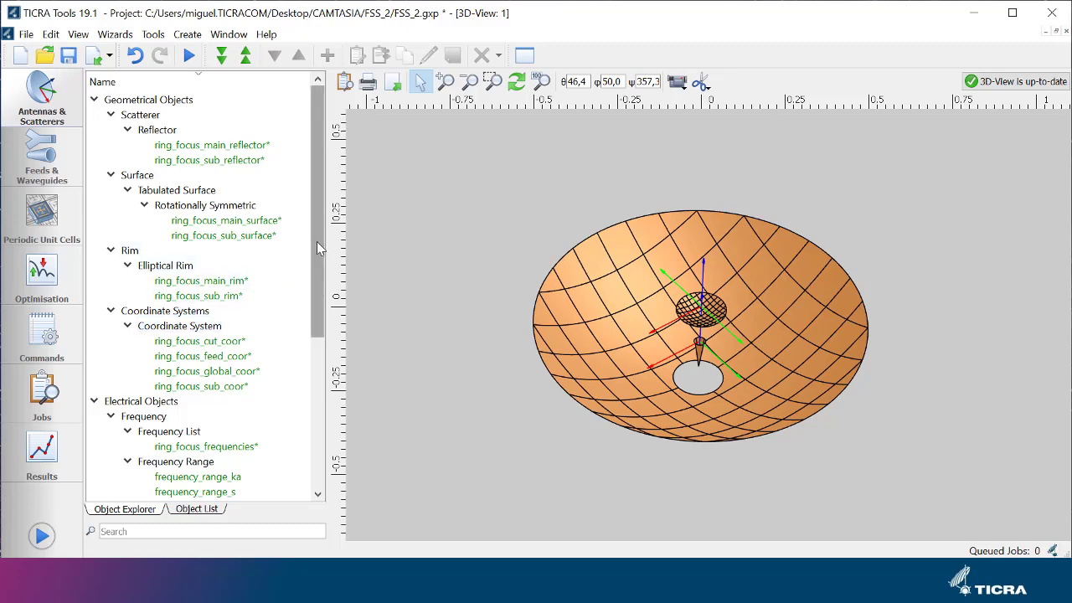
mouse_move(318, 243)
left_mouse_down()
mouse_move(340, 409)
mouse_move(332, 232)
left_mouse_up()
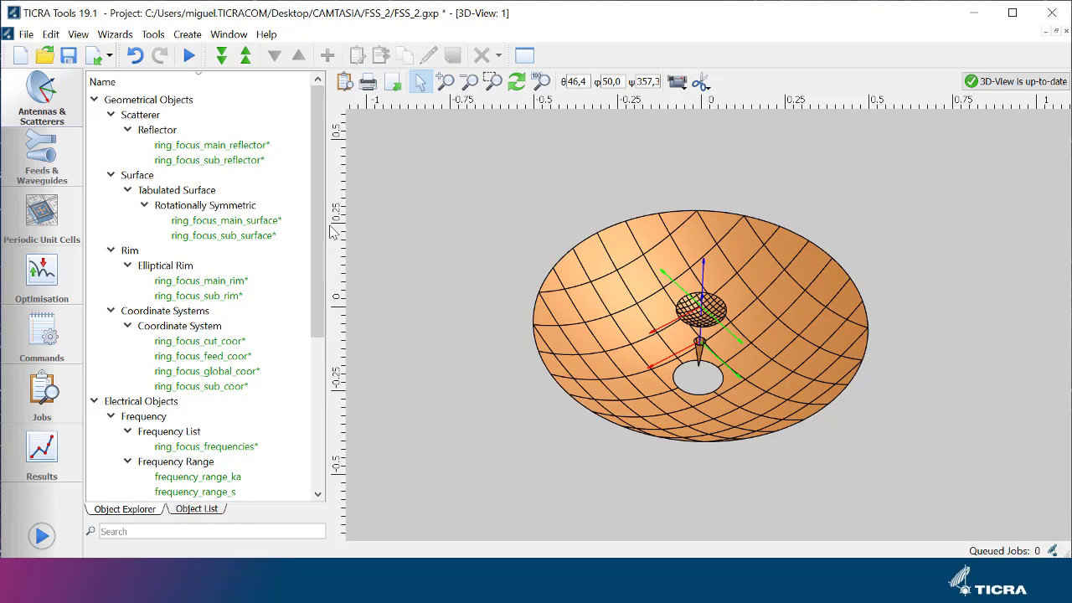
left_click(187, 34)
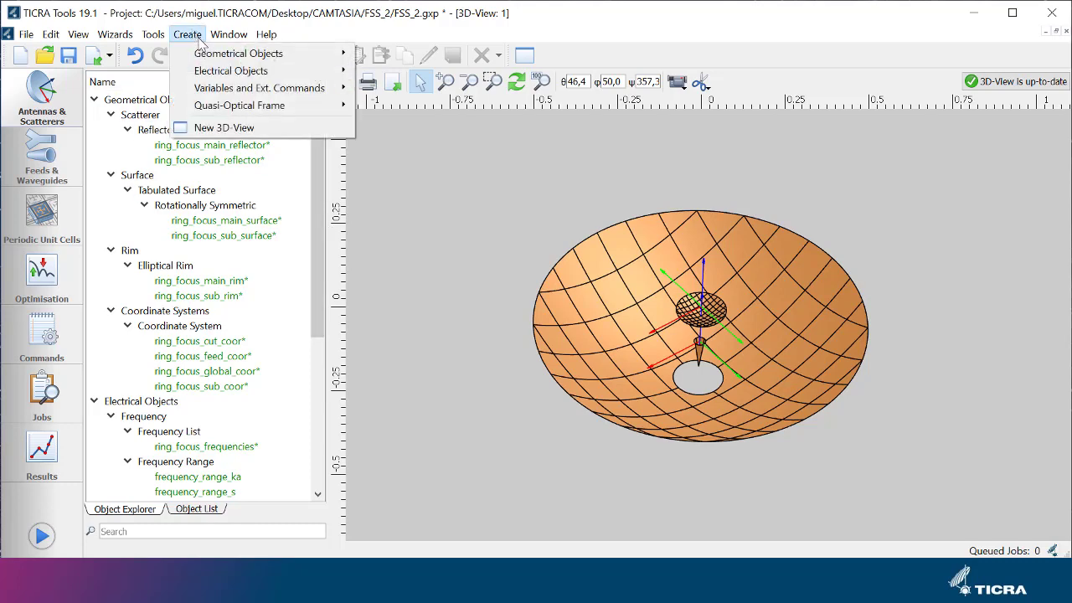
mouse_move(209, 54)
mouse_move(394, 53)
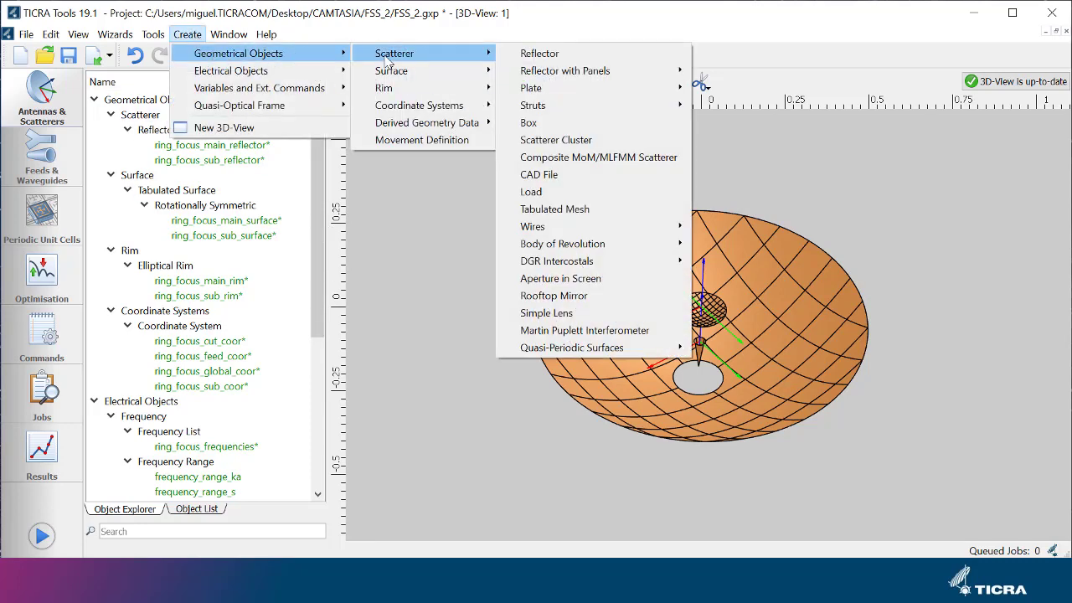
mouse_move(636, 348)
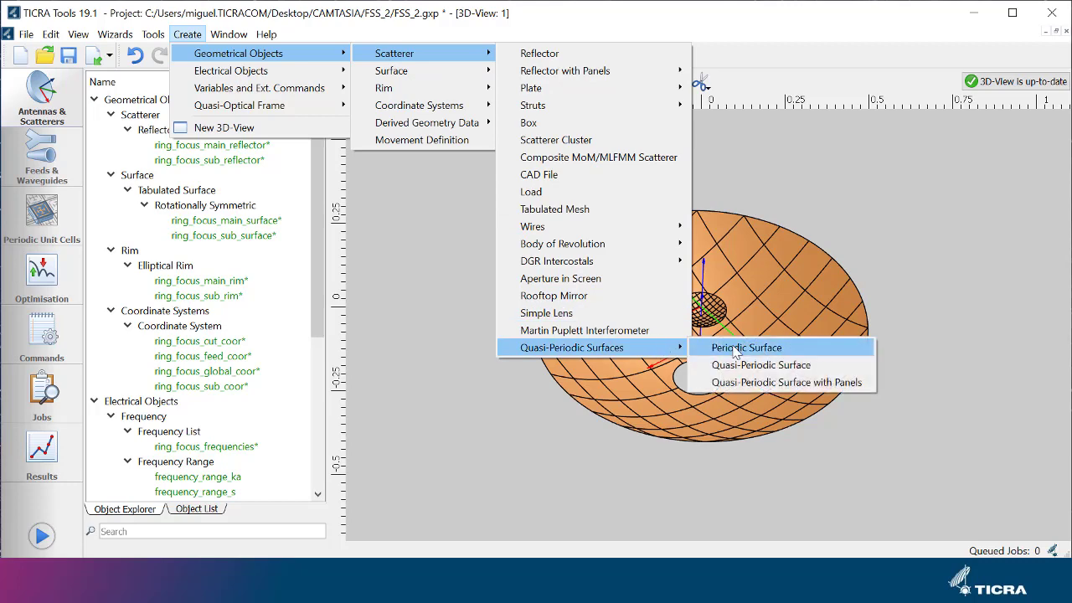
left_click(734, 347)
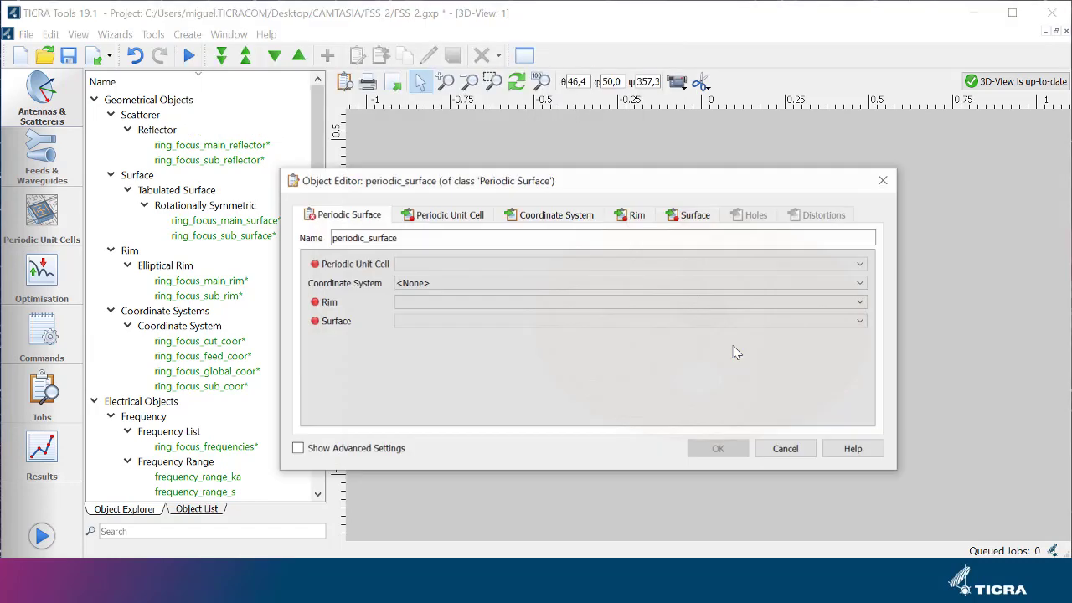
left_click(459, 265)
left_click(462, 288)
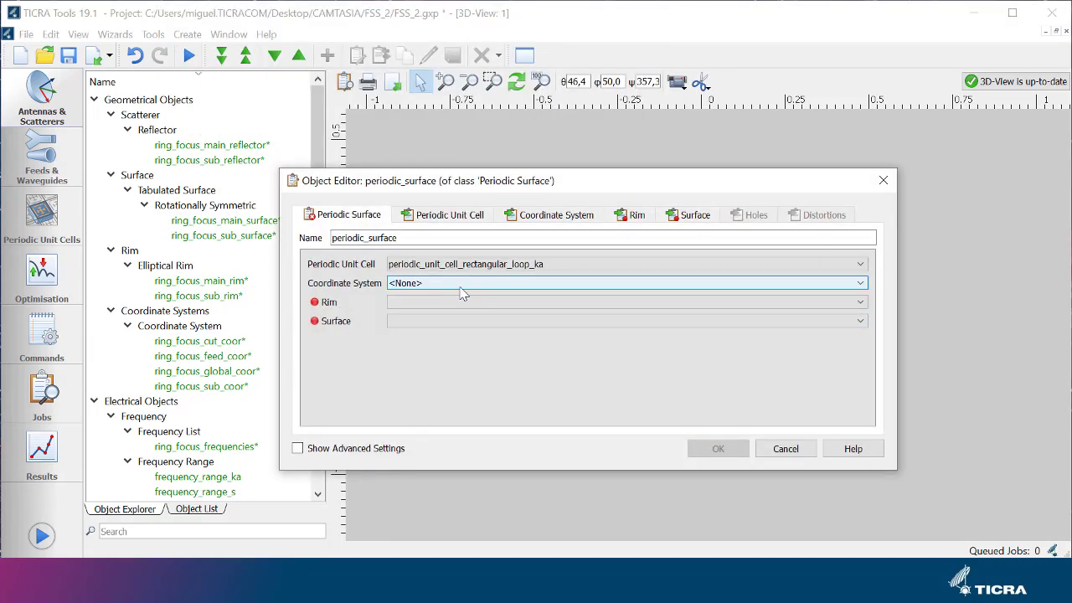
- Assign ring_focus_sub_coor, ring_focus_sub_rim and ring_focus_sub_surface as the periodic surface's coordinate system, rim and surface, and confirm the object
left_click(461, 287)
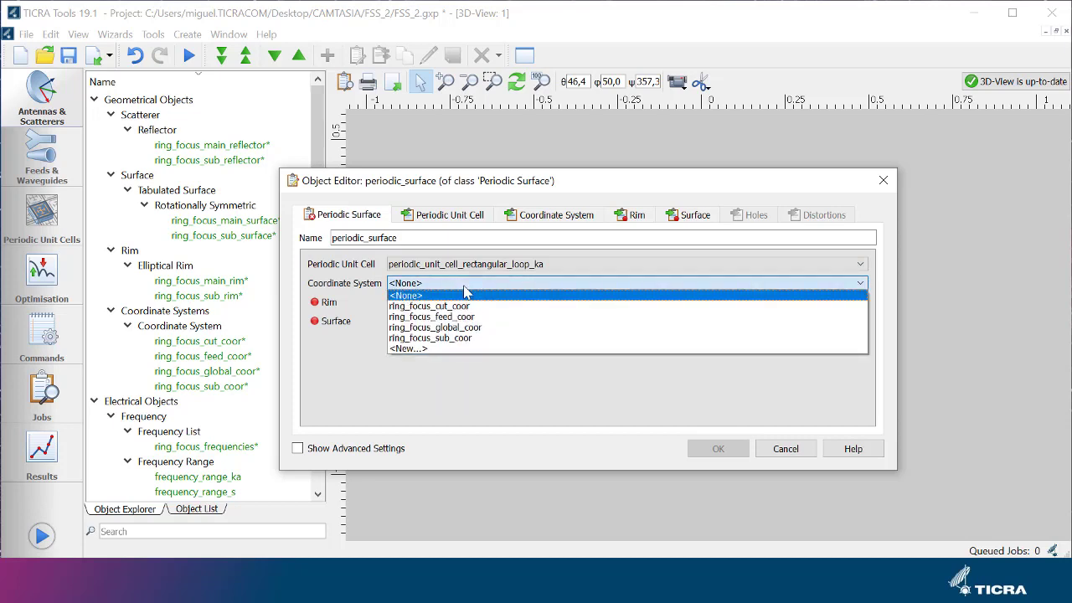
left_click(457, 338)
left_click(440, 302)
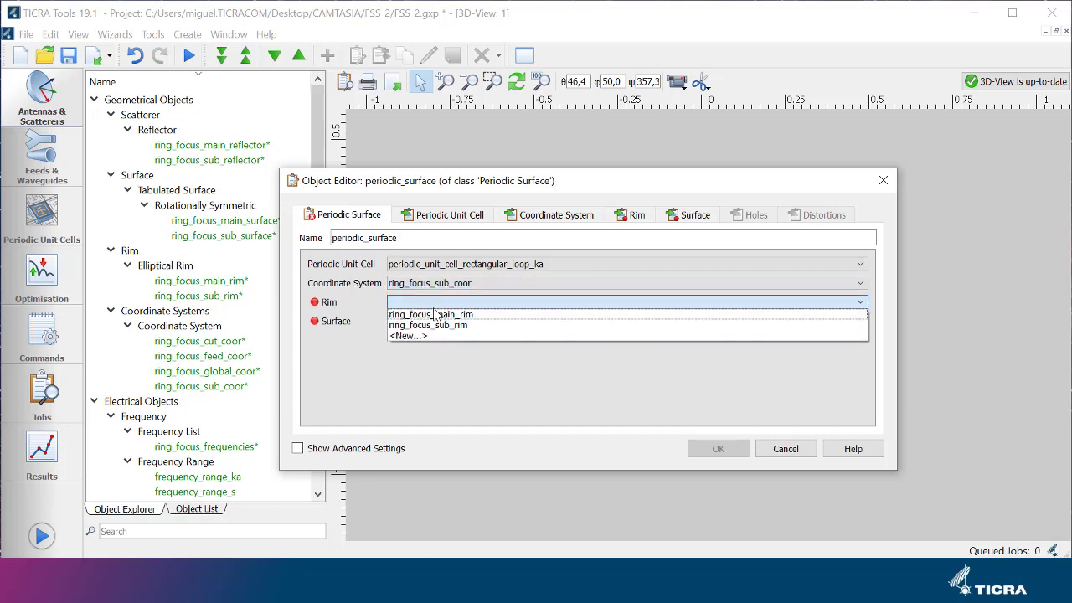
left_click(437, 330)
left_click(434, 325)
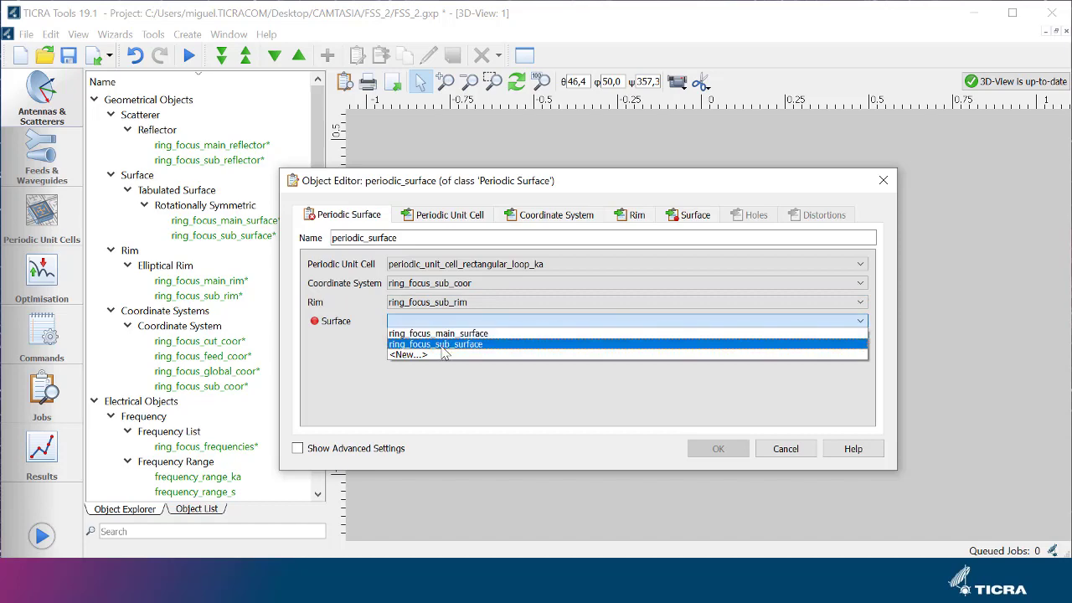
left_click(446, 344)
left_click(694, 448)
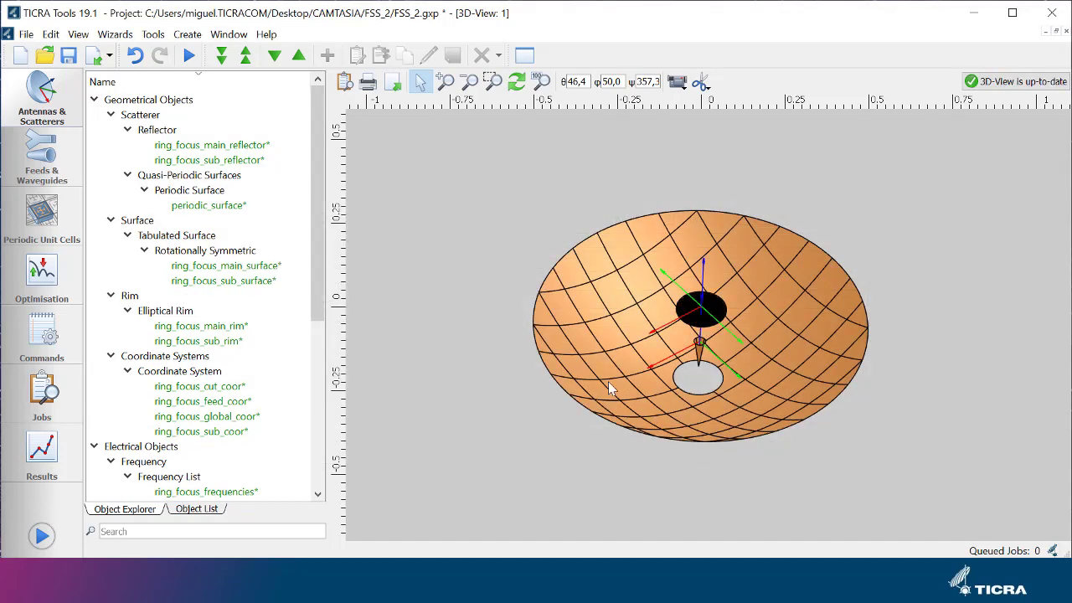
- Hide ring_focus_sub_reflector in the 3D view
left_click(343, 84)
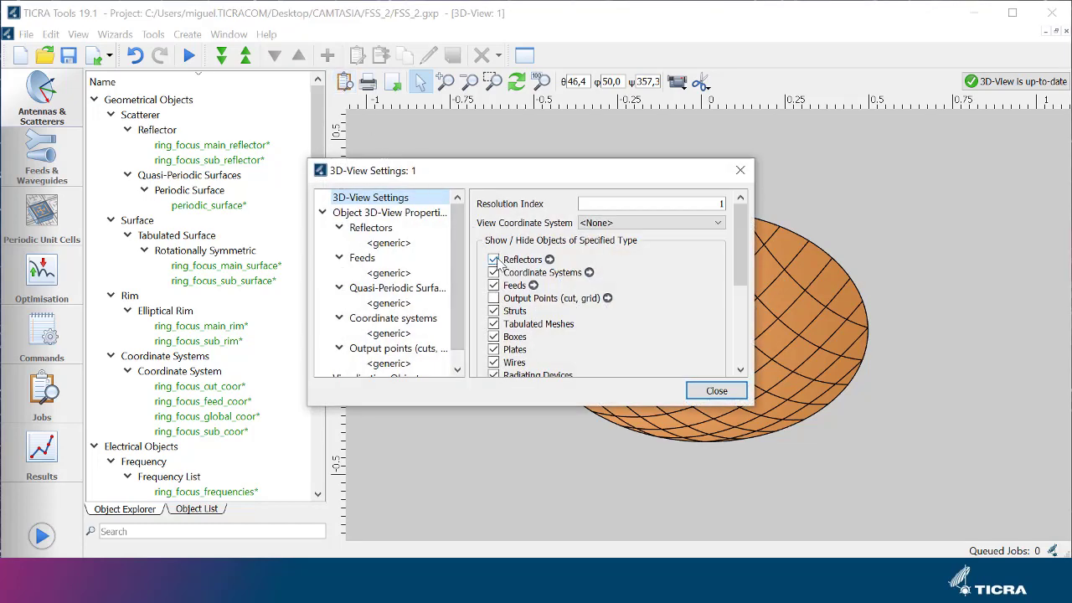
left_click(550, 260)
left_click(463, 272)
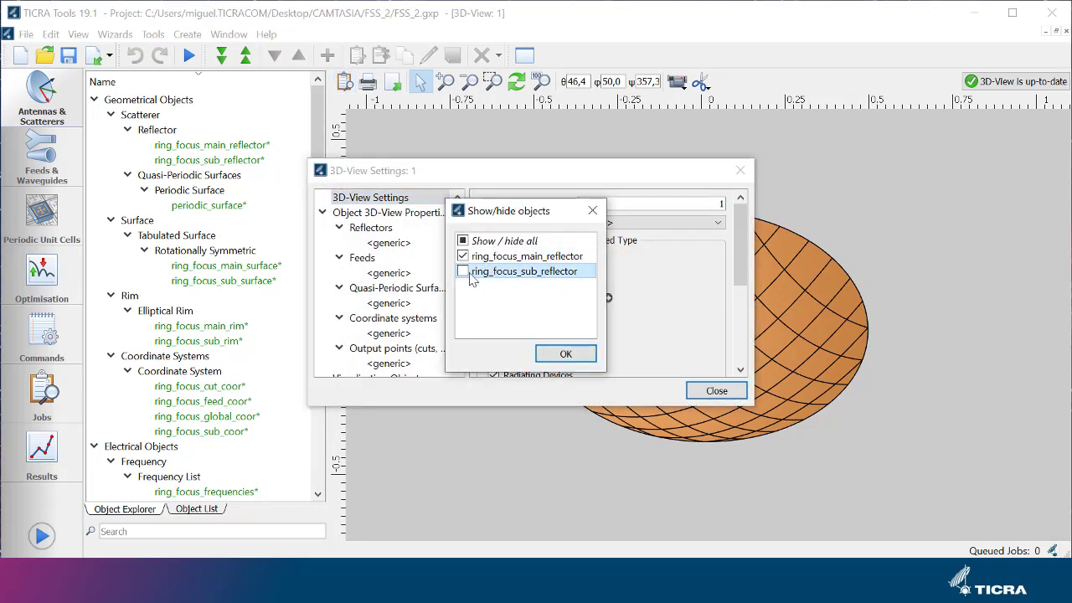
left_click(566, 356)
left_click(716, 390)
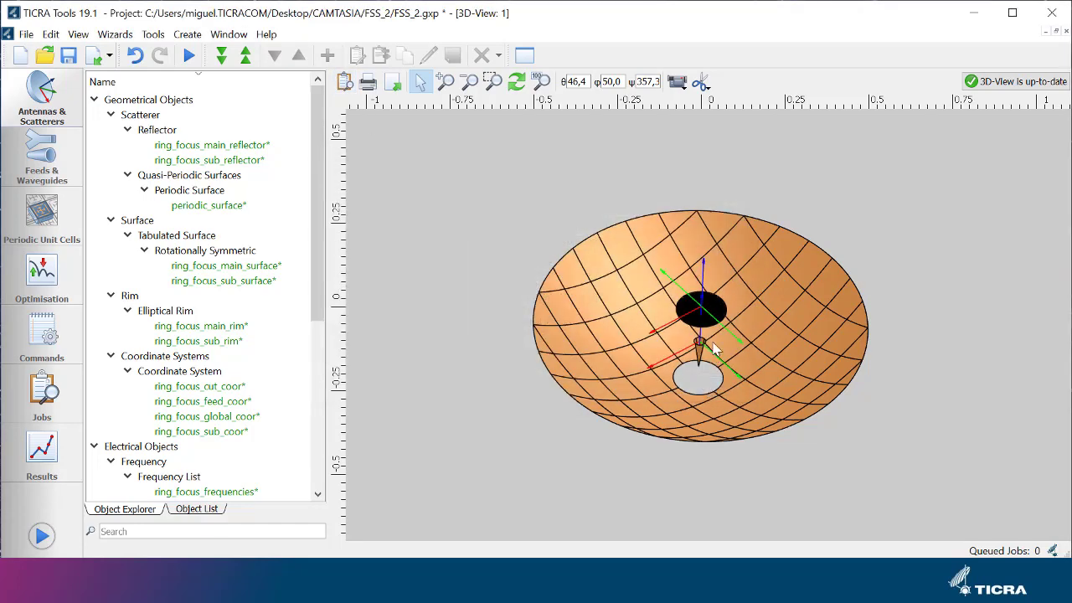
- Start a new electrical object of the class Periodic MoM, Layered Media for MoM analysis
scroll(706, 323, "up", 10)
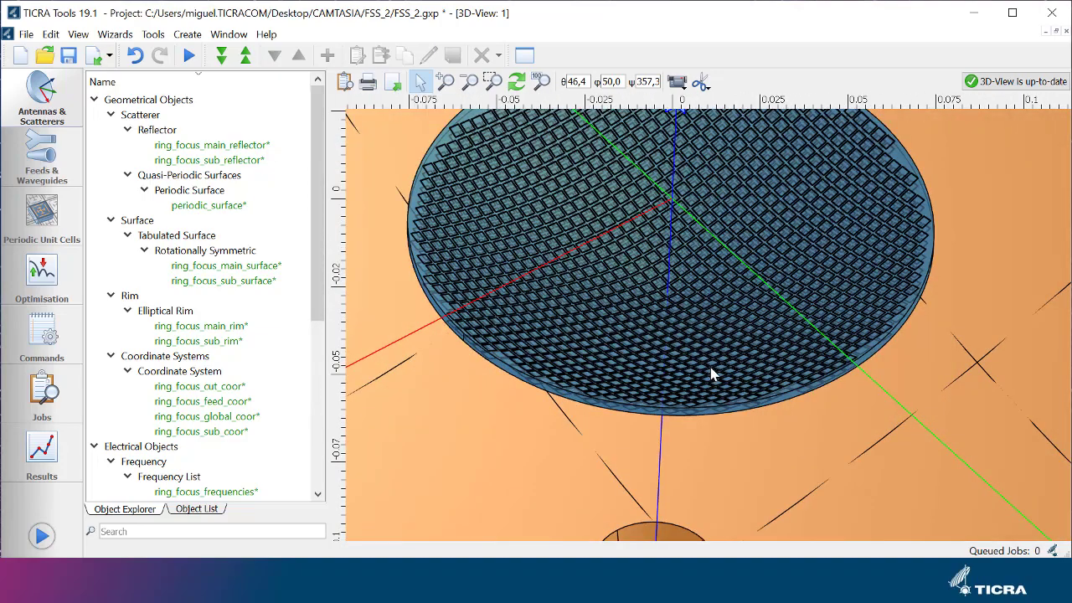
scroll(712, 387, "down", 1)
left_click_drag(710, 387, 659, 358)
scroll(660, 358, "down", 8)
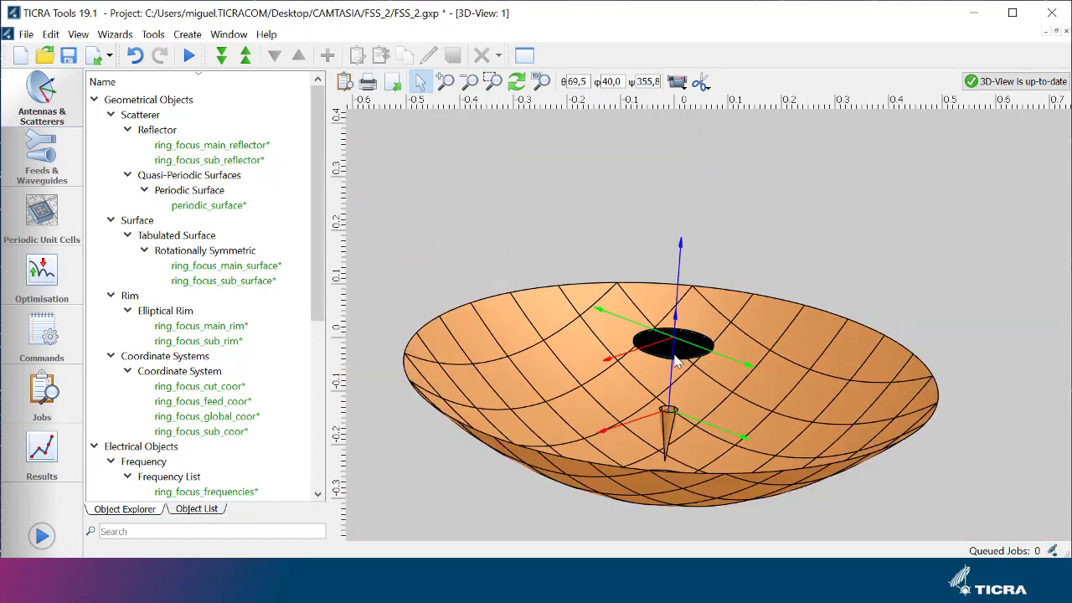
left_click(190, 35)
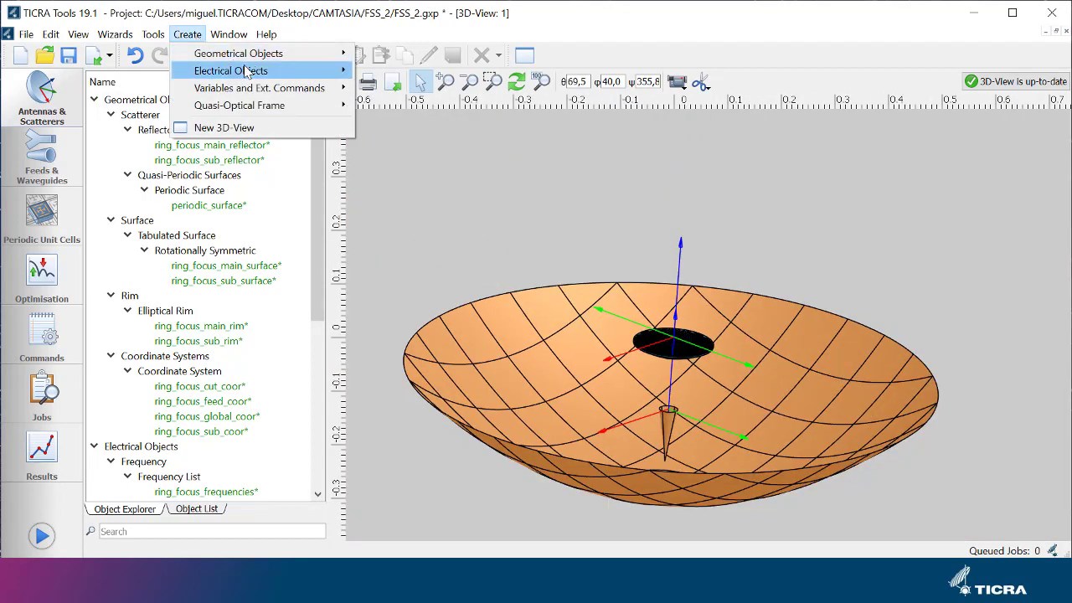
mouse_move(331, 70)
mouse_move(421, 124)
mouse_move(559, 160)
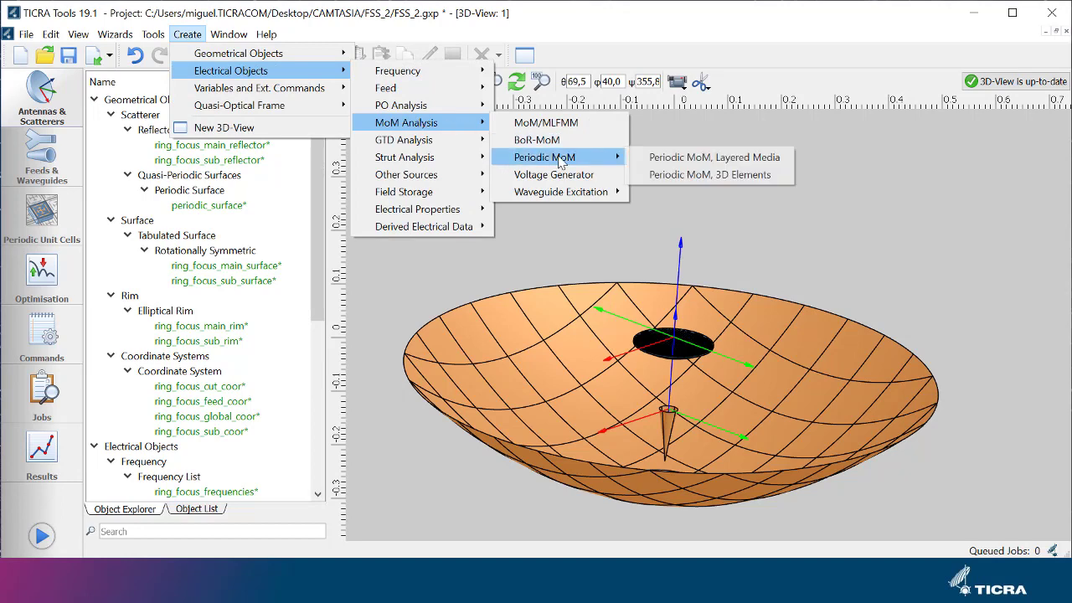
left_click(669, 159)
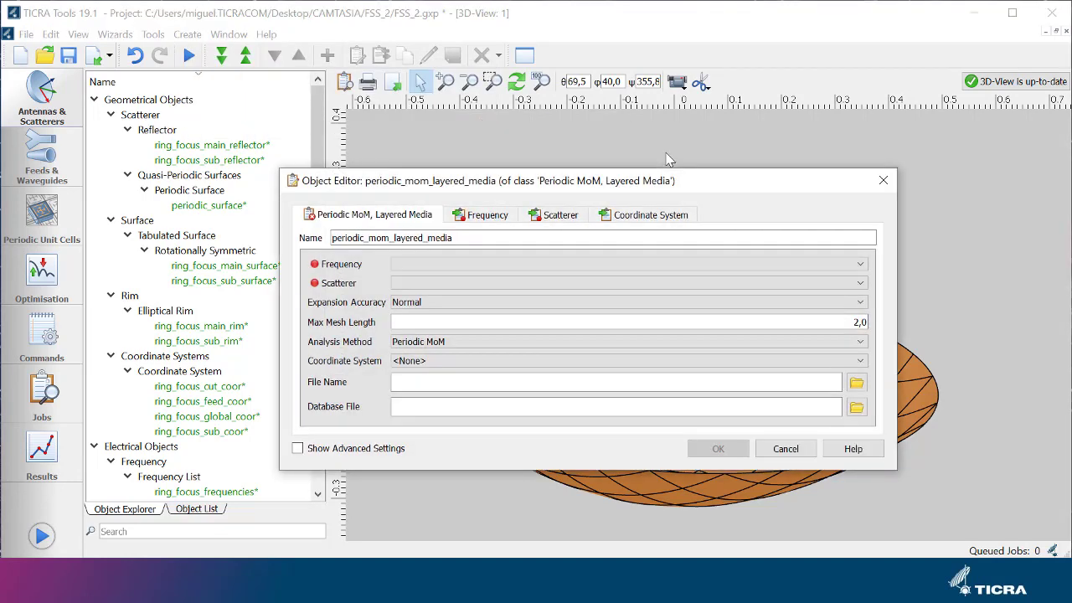
- Assign ring_focus_frequencies as the frequency and periodic_surface as the scatterer of the periodic MoM object, and confirm it
left_click(507, 265)
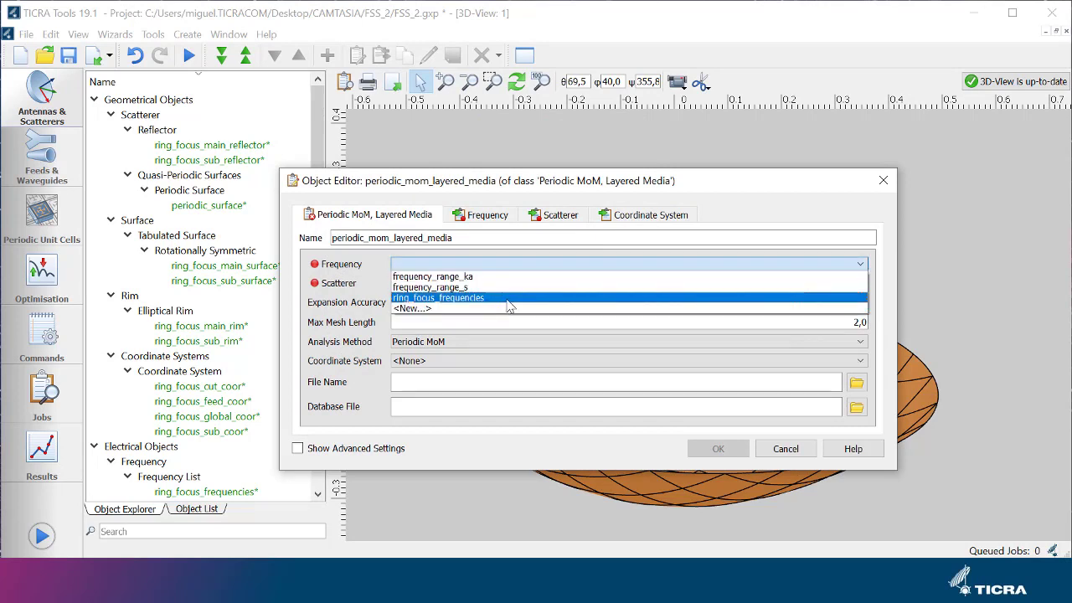
left_click(503, 298)
left_click(492, 283)
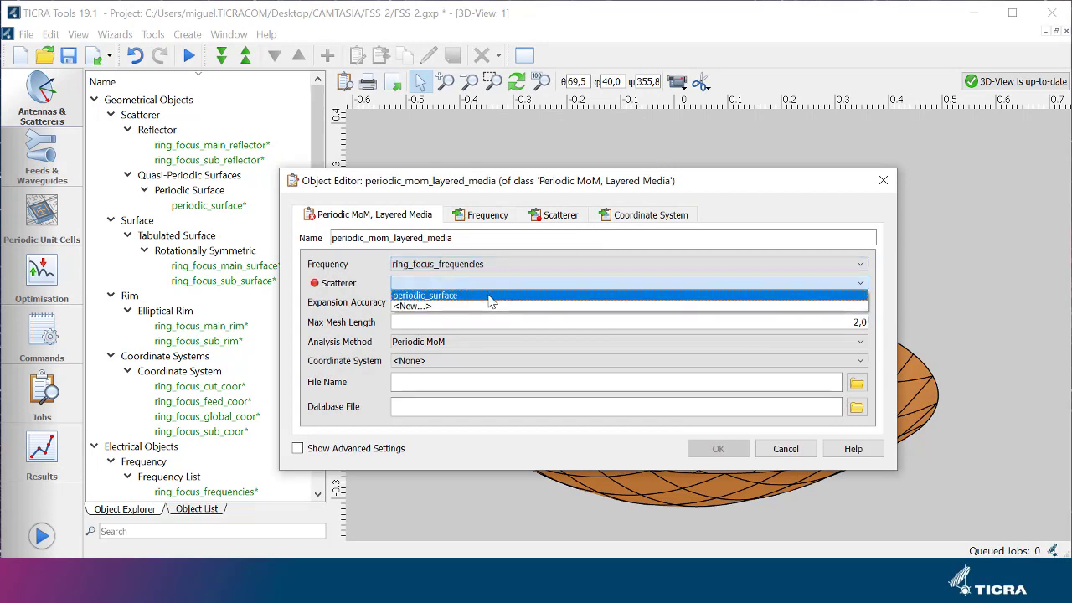
left_click(491, 295)
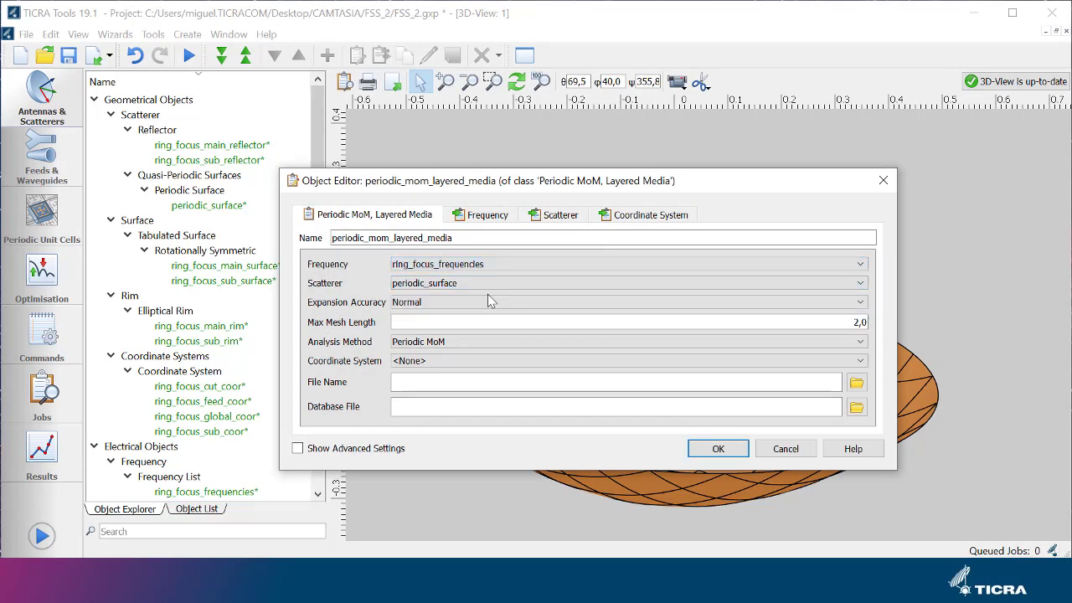
left_click(718, 448)
- Disable the Get Optimum command and both Export Periodic Unit Cell Electrical Properties commands in the MAIN Function sequence
left_click(35, 344)
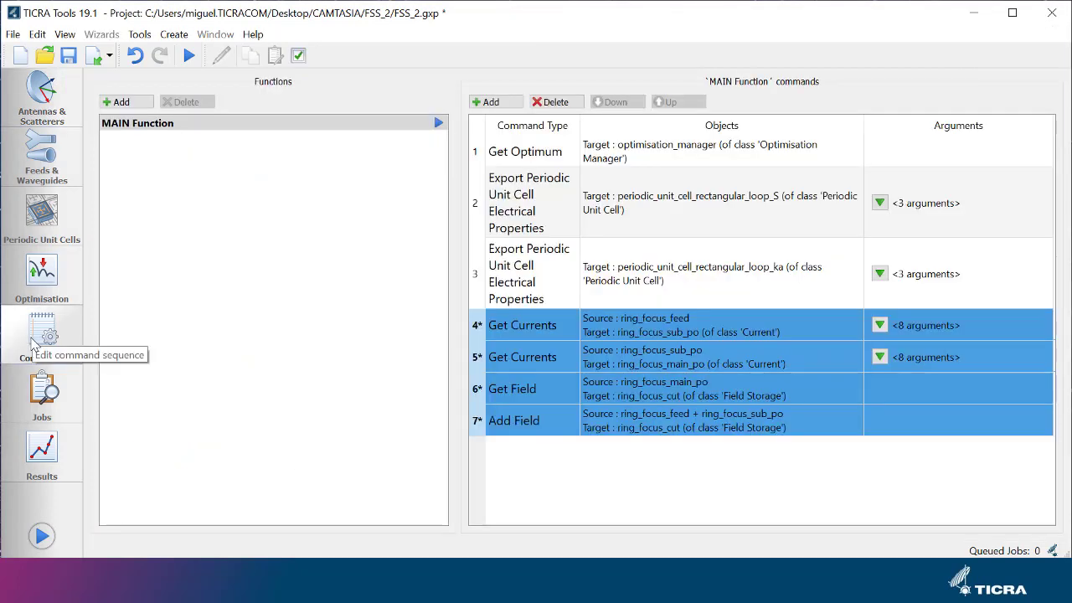
left_click(633, 156)
left_click(652, 274, "shift")
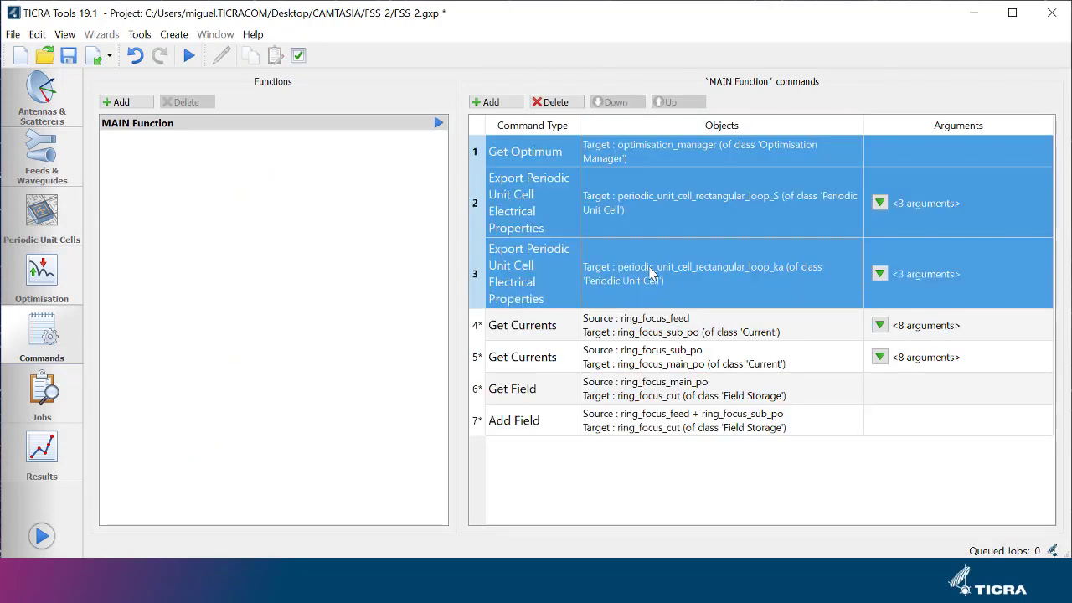
right_click(642, 216)
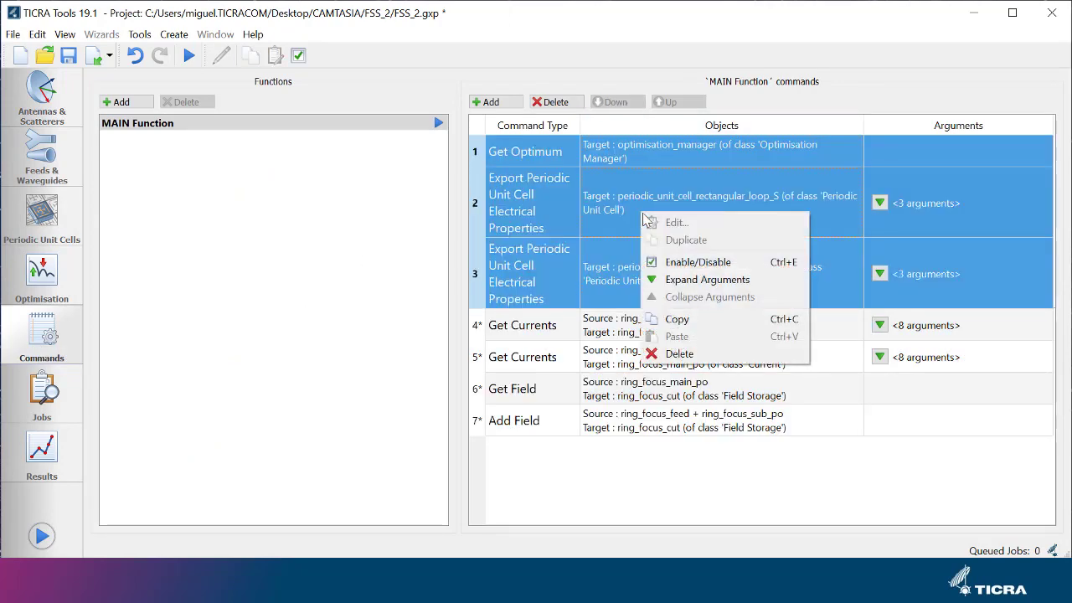
left_click(675, 265)
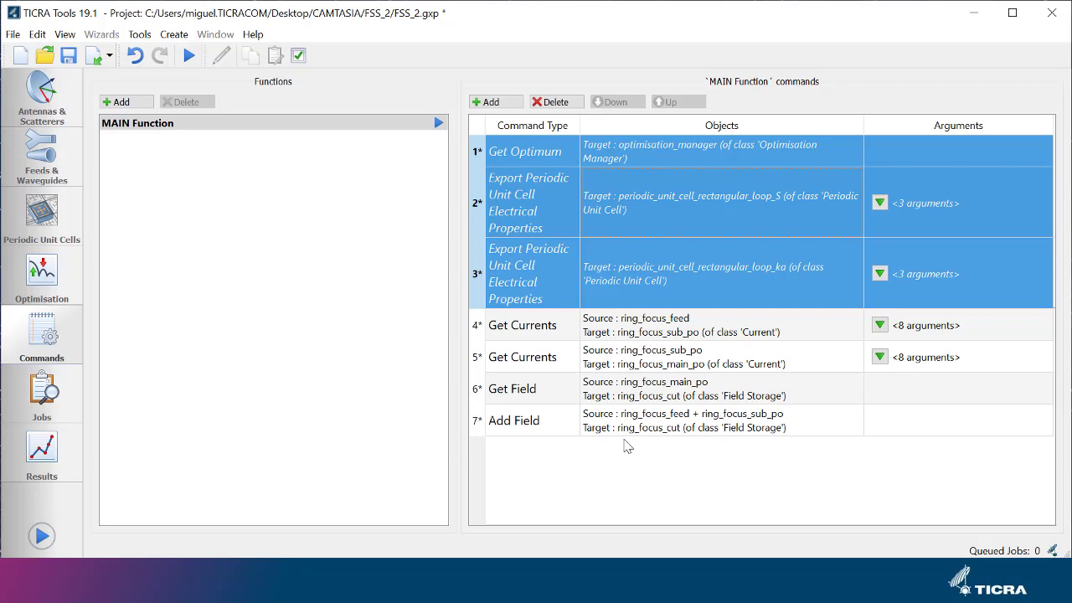
- Retarget the ring_focus_feed Get Currents command to periodic_mom_layered_media and set its Automatic Convergence of PO to Off
double_click(624, 329)
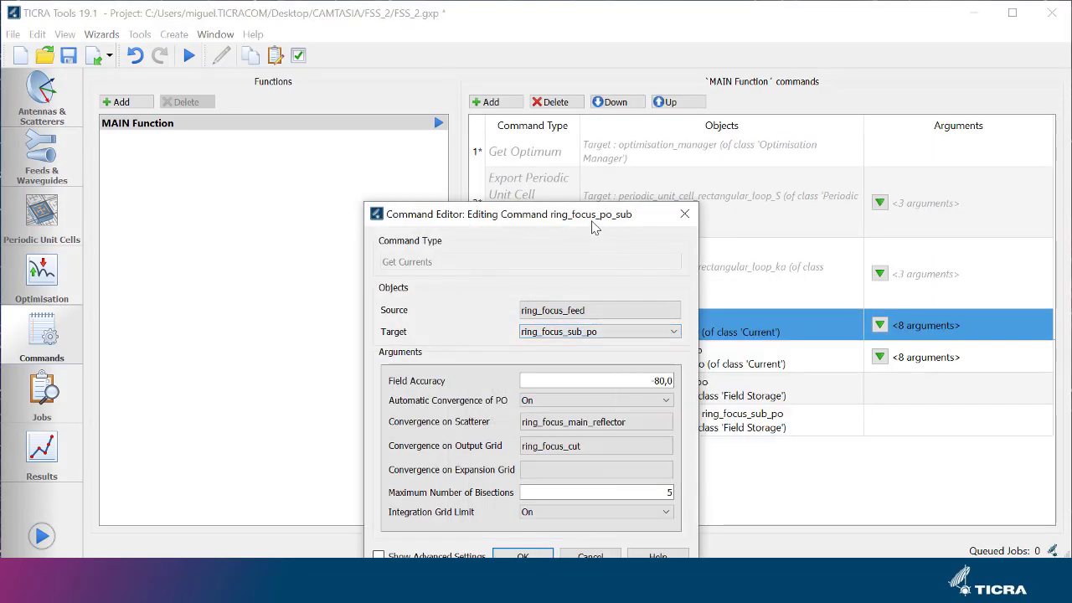
left_click_drag(593, 216, 461, 68)
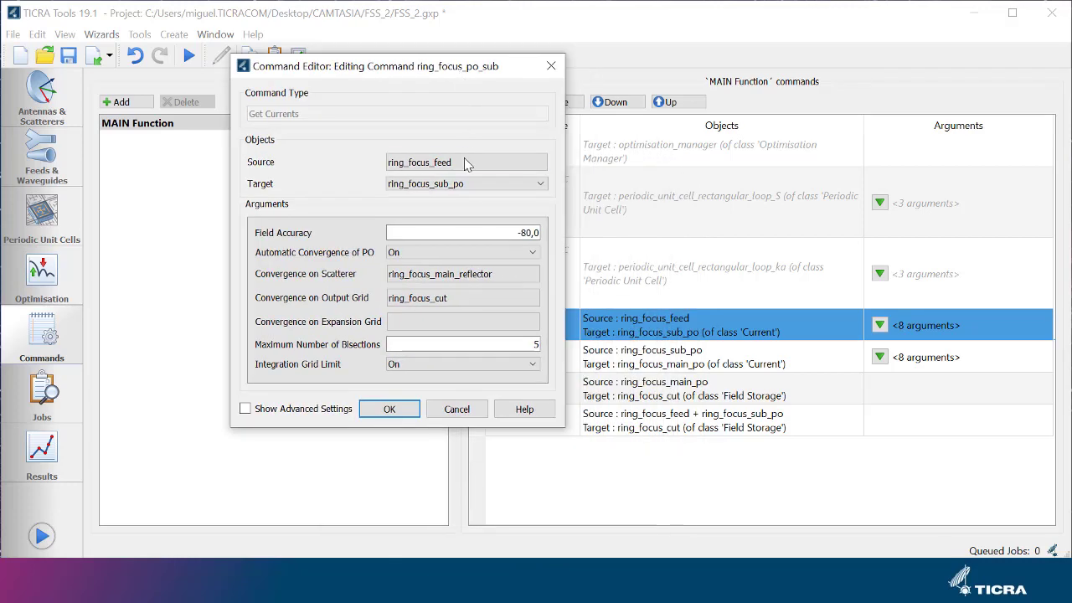
left_click(472, 185)
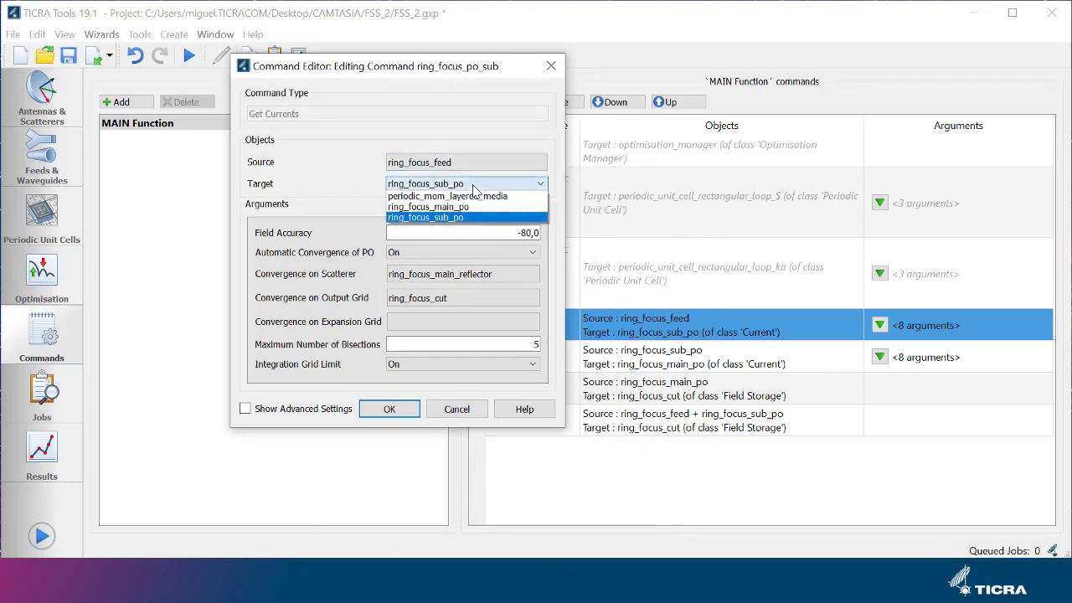
left_click(475, 196)
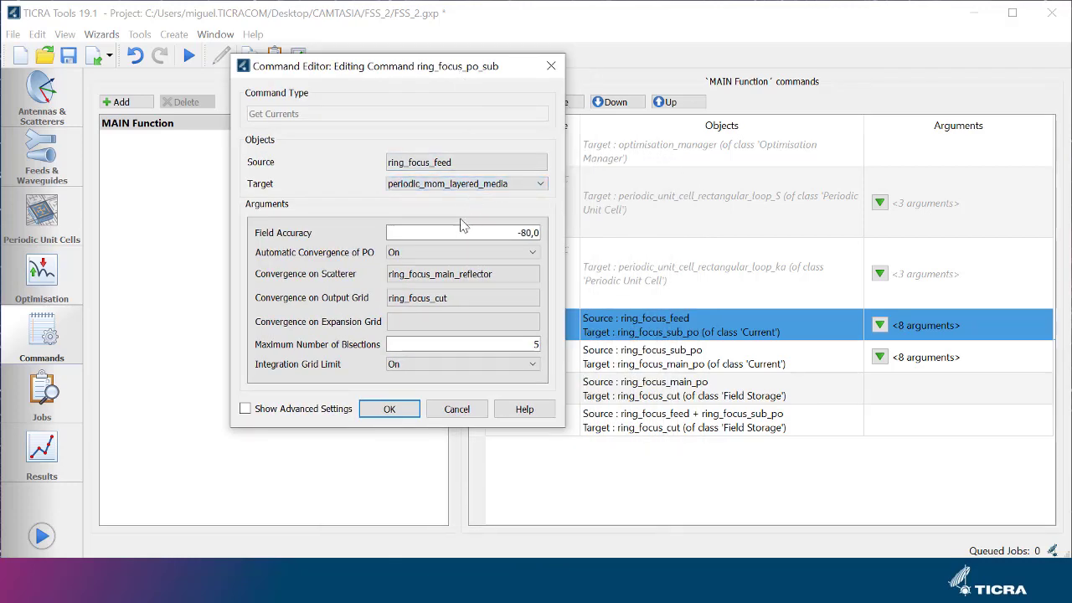
left_click(453, 254)
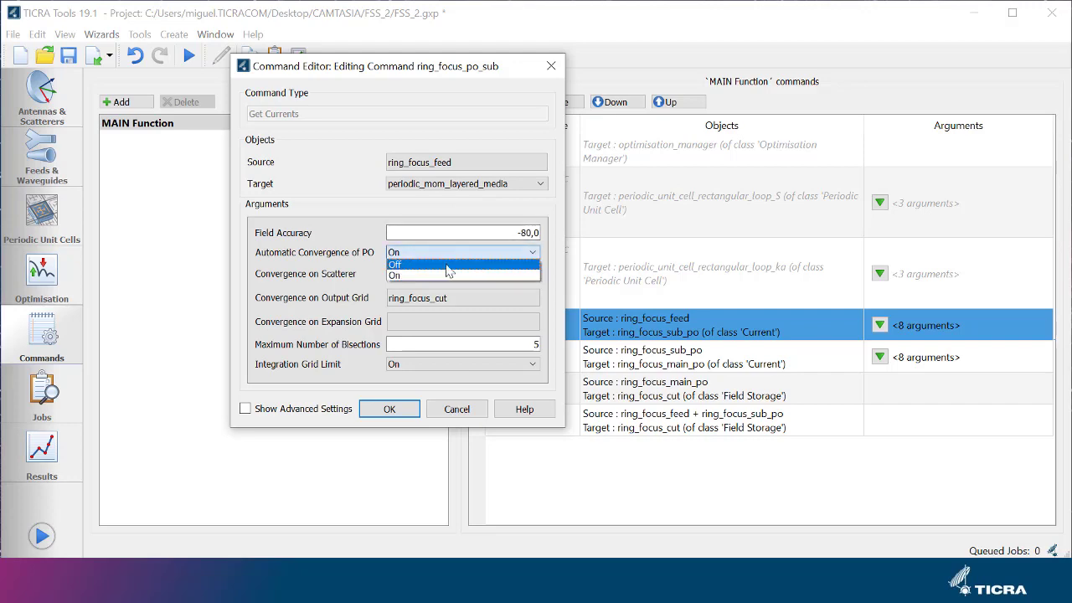
left_click(449, 265)
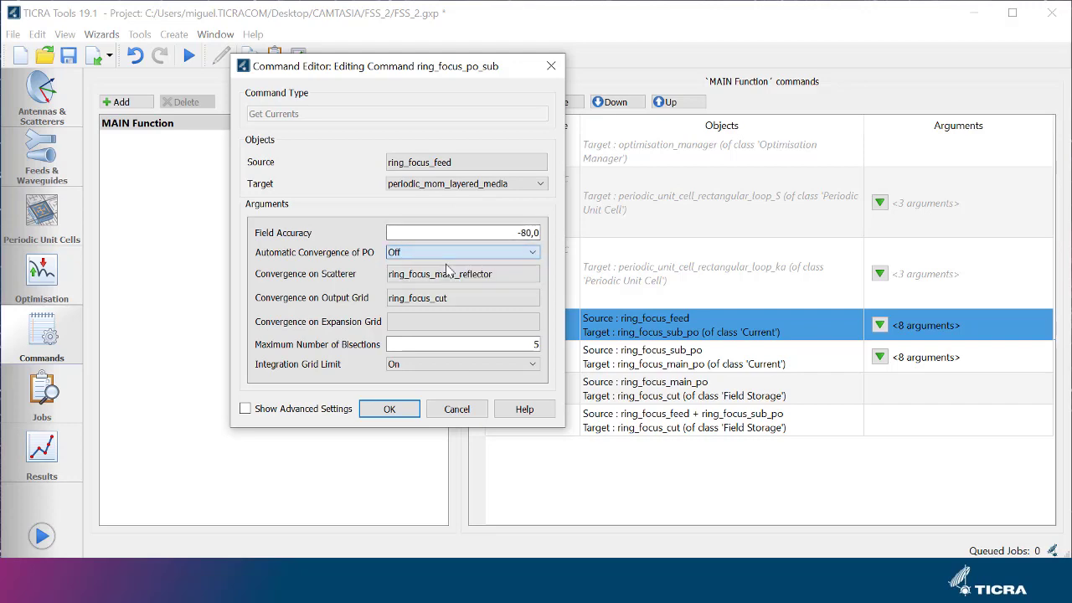
left_click(400, 411)
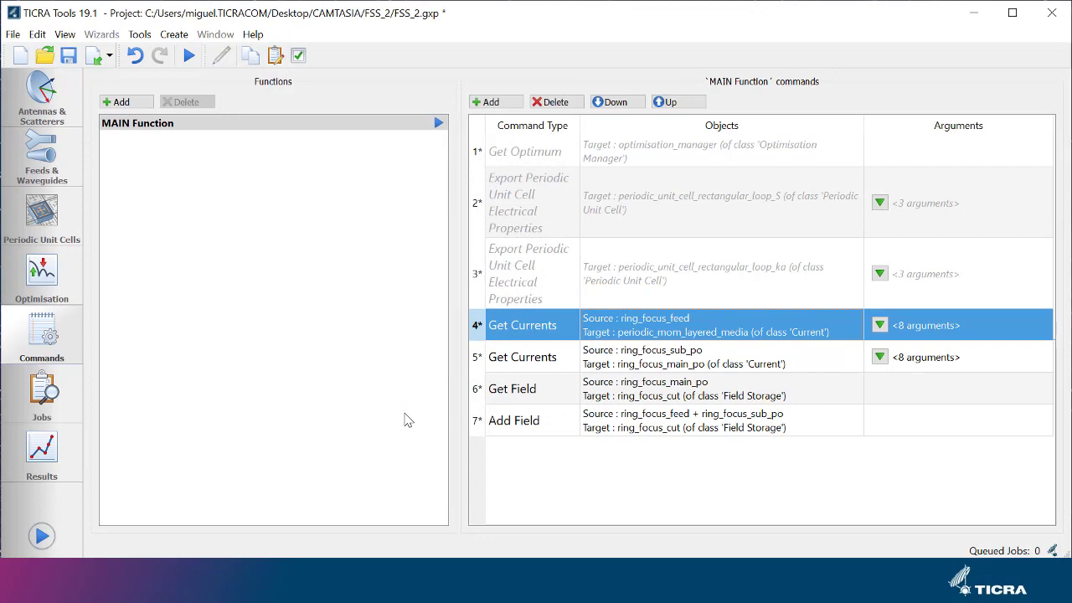
- Replace the source ring_focus_sub_po with periodic_mom_layered_media in the Get Currents command targeting ring_focus_main_po
double_click(637, 362)
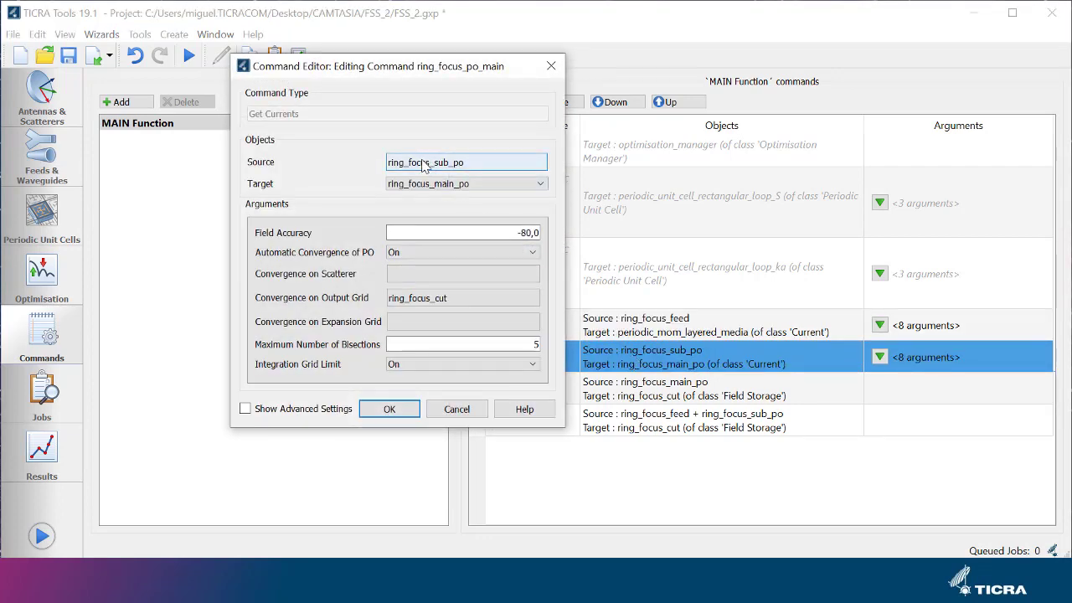
left_click(423, 161)
left_click(431, 205)
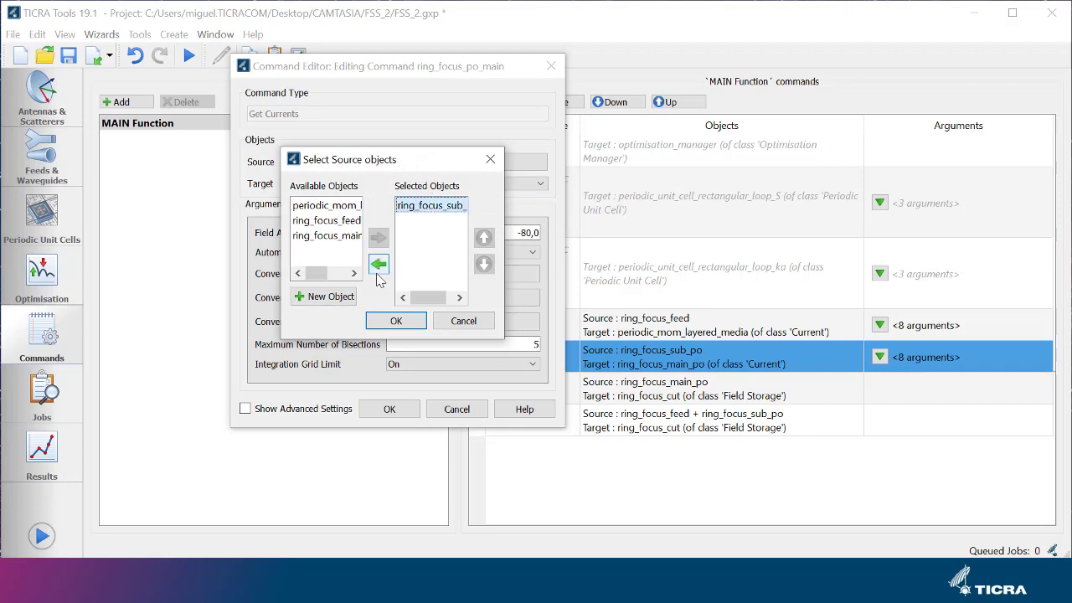
left_click(378, 264)
left_click(336, 205)
left_click(379, 238)
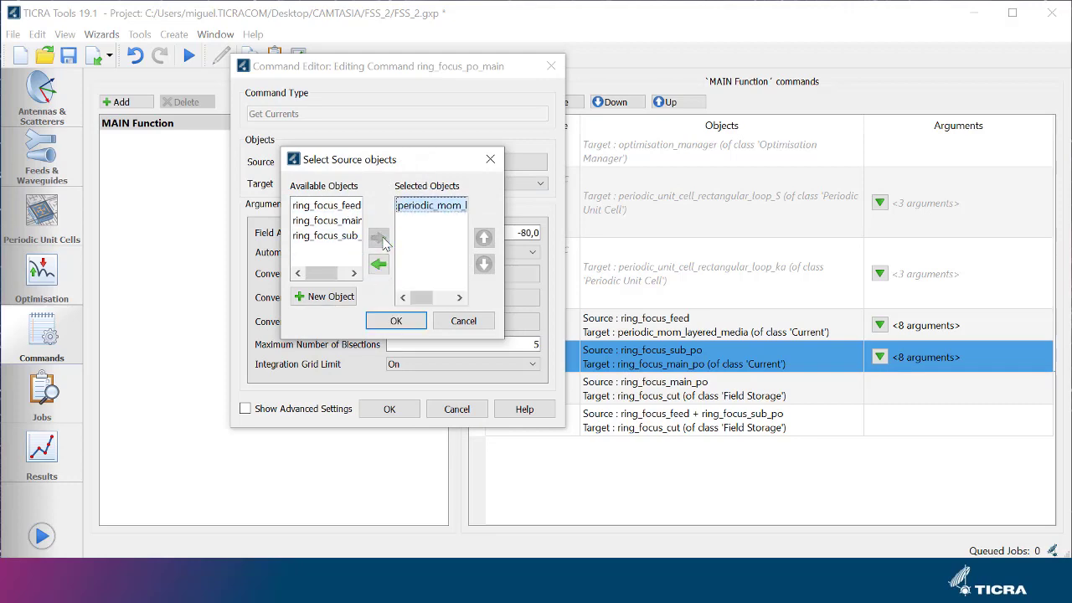
left_click(406, 321)
left_click(389, 409)
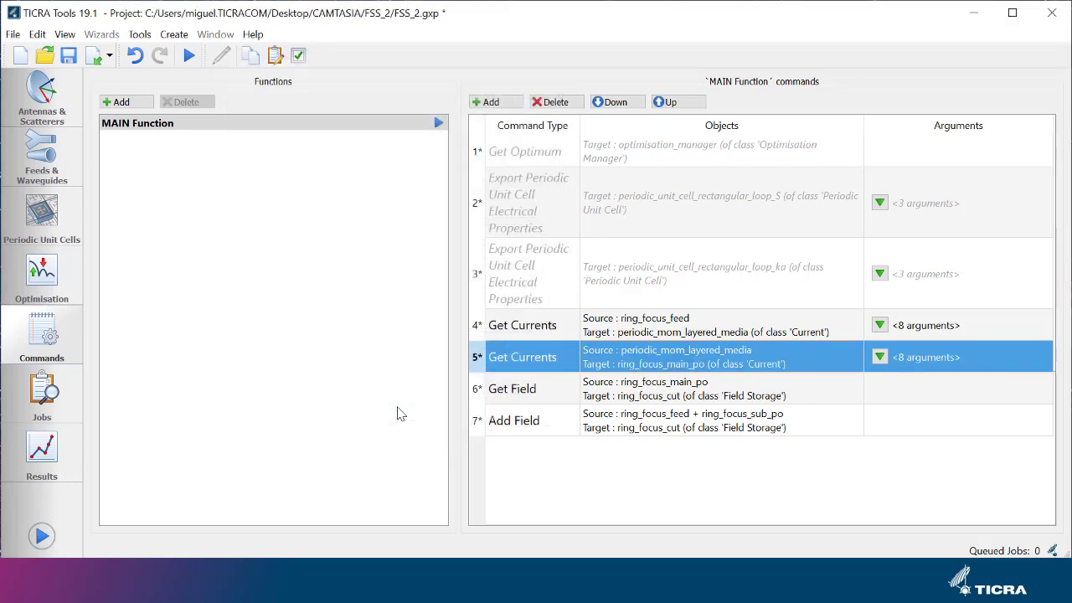
- Replace ring_focus_sub_po with periodic_mom_layered_media in the Add Field command's sources, keeping ring_focus_feed
double_click(644, 432)
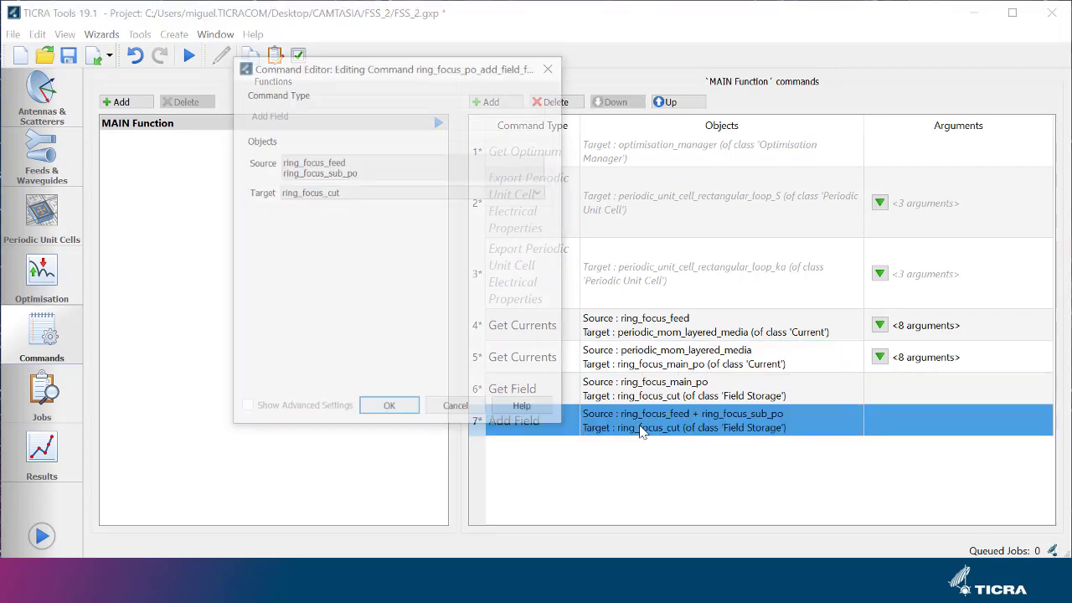
double_click(348, 172)
left_click(430, 220)
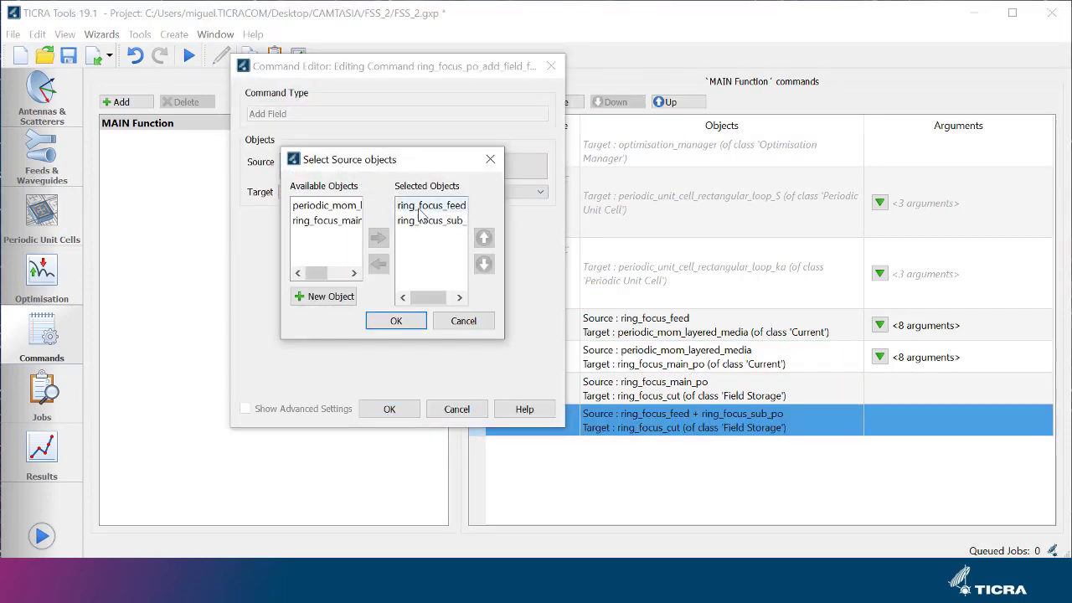
left_click(379, 264)
left_click(331, 205)
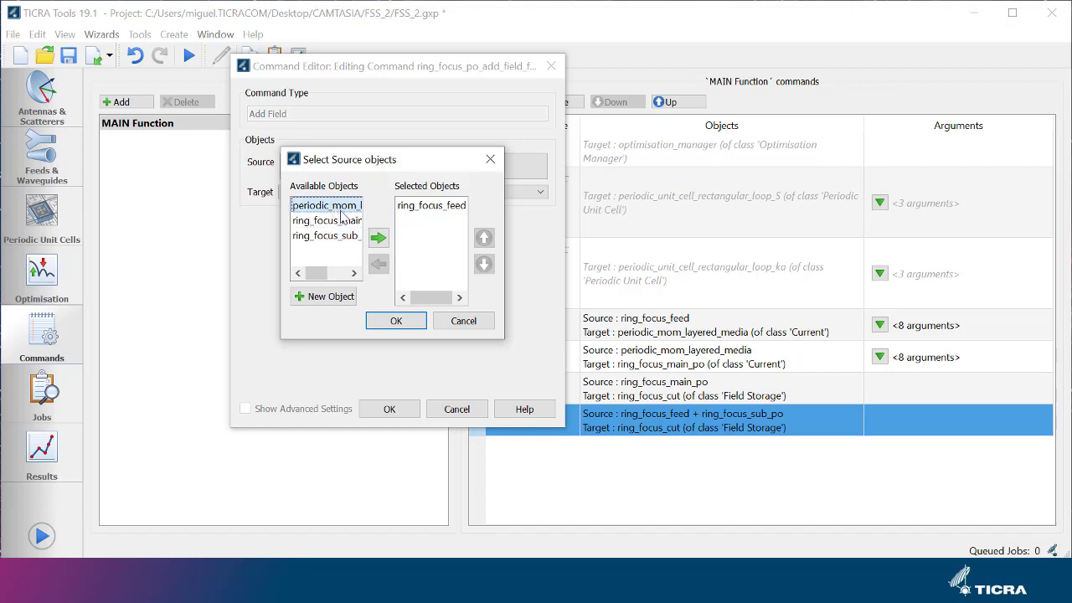
left_click(379, 239)
left_click(398, 319)
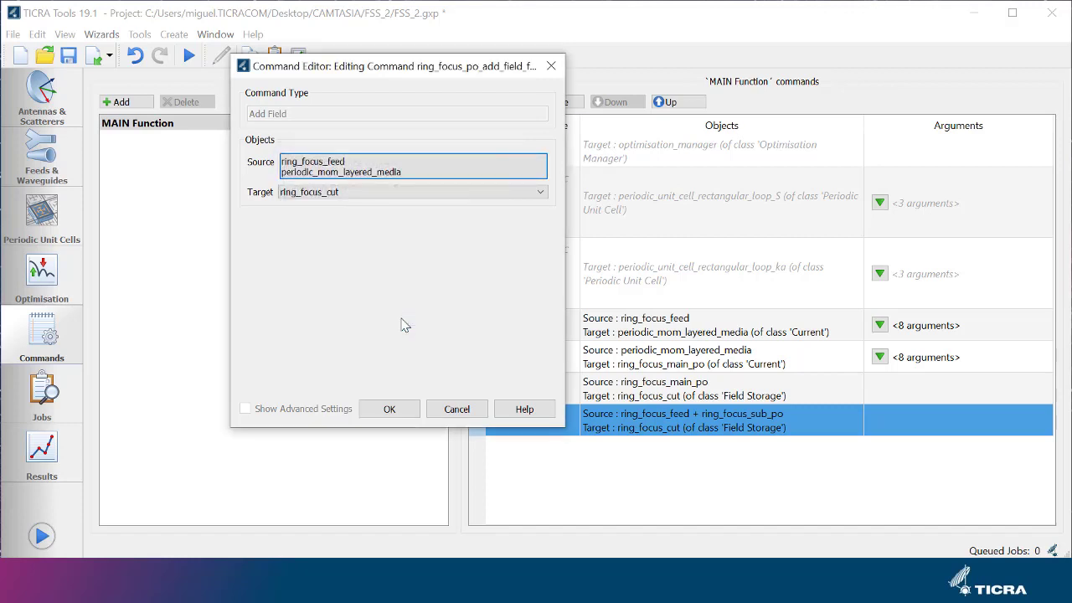
left_click(394, 407)
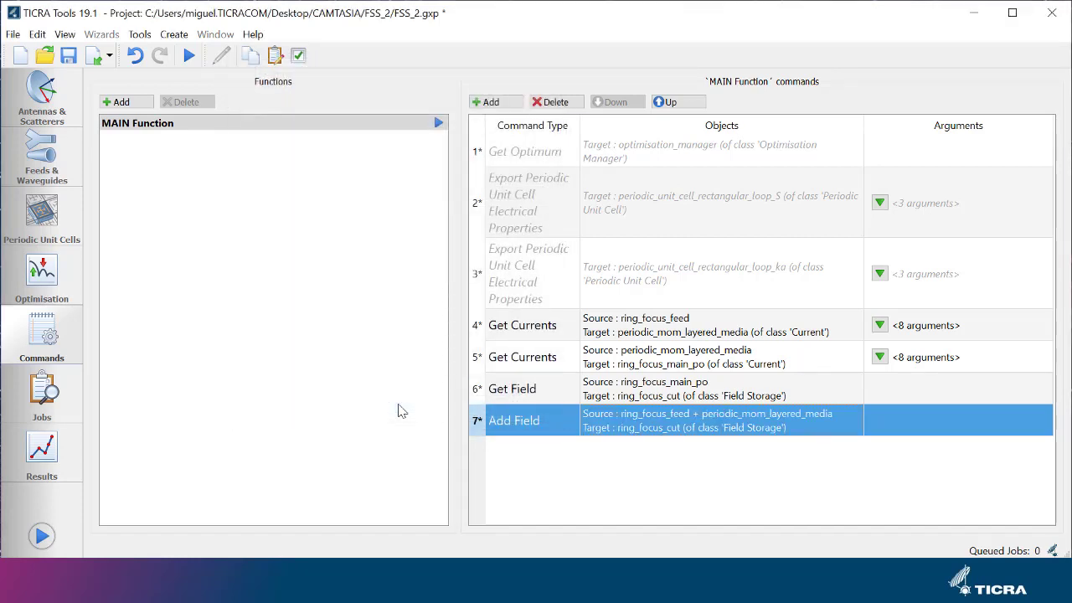
- Run the MAIN Function commands as Job_01
left_click(189, 55)
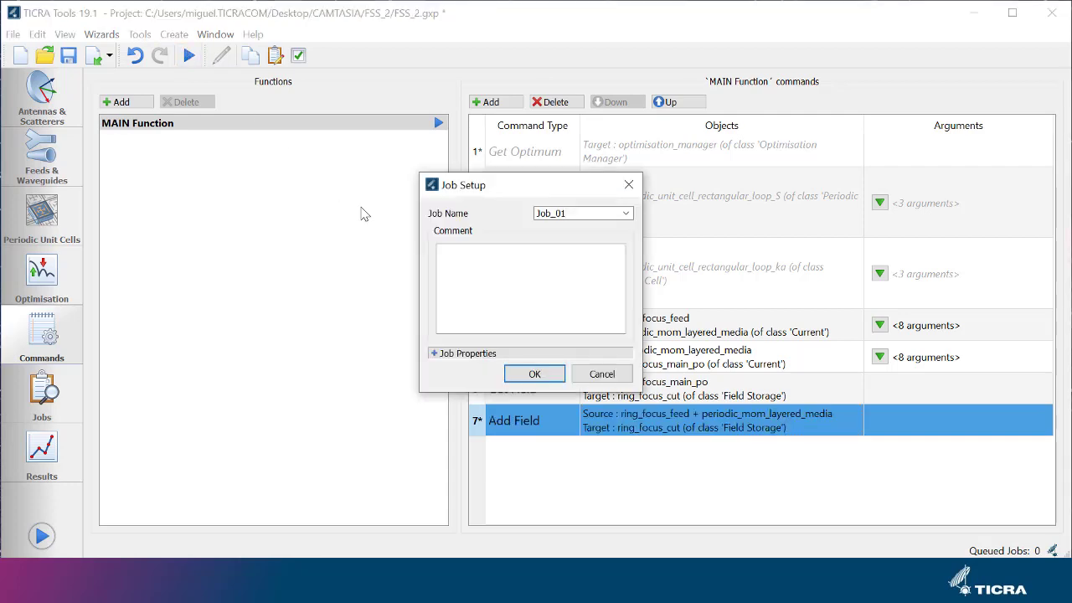
left_click(537, 376)
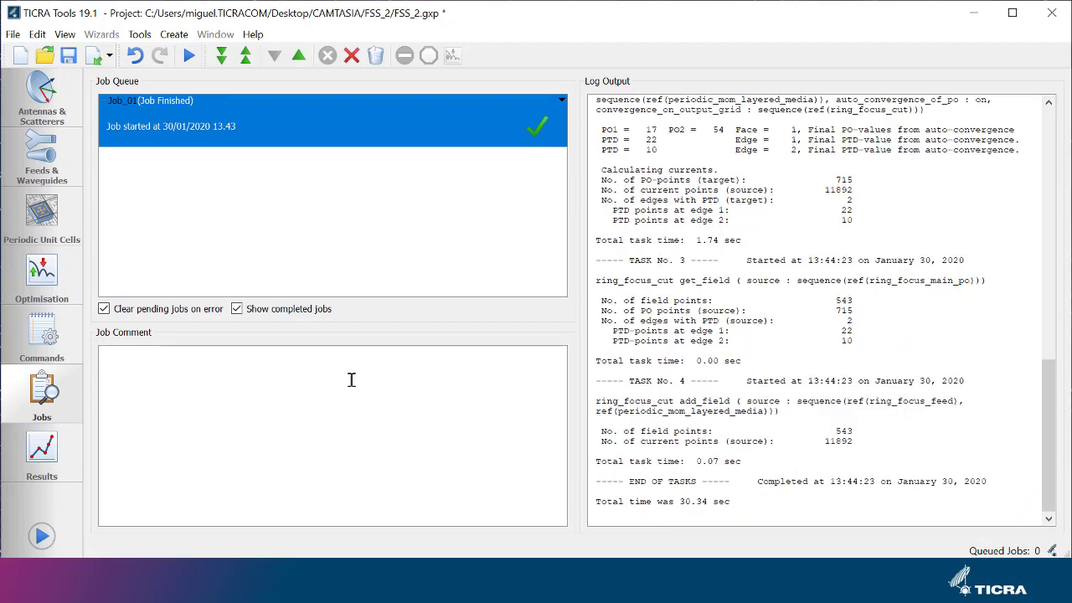
- Plot the radiation pattern of ring_focus_cut from Job_01 in a maximized plot and mark the co- and cross-polar maxima
left_click(57, 474)
double_click(137, 118)
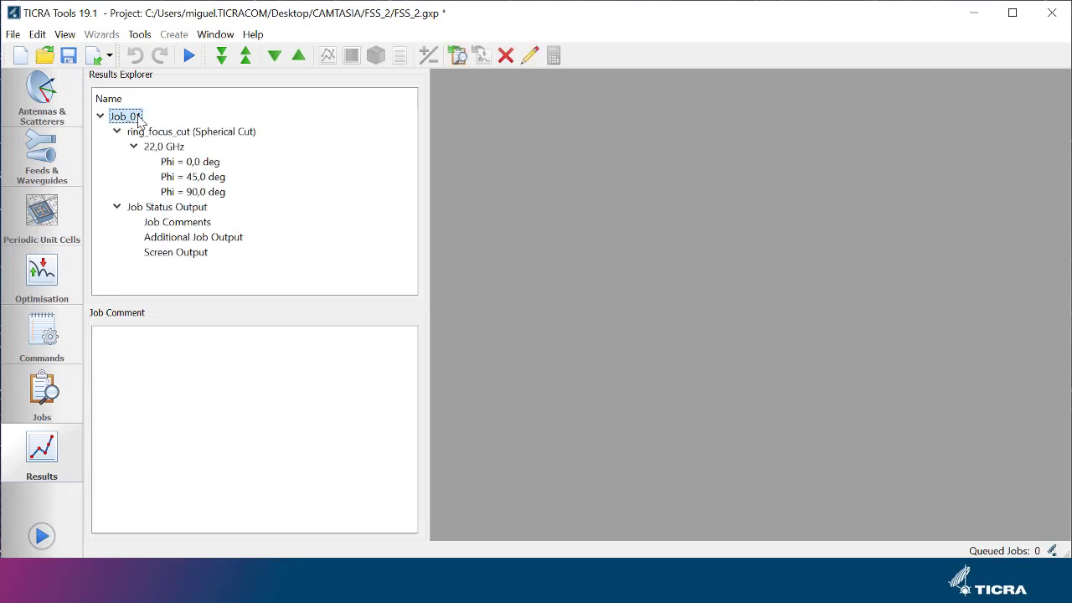
double_click(153, 134)
left_click(581, 423)
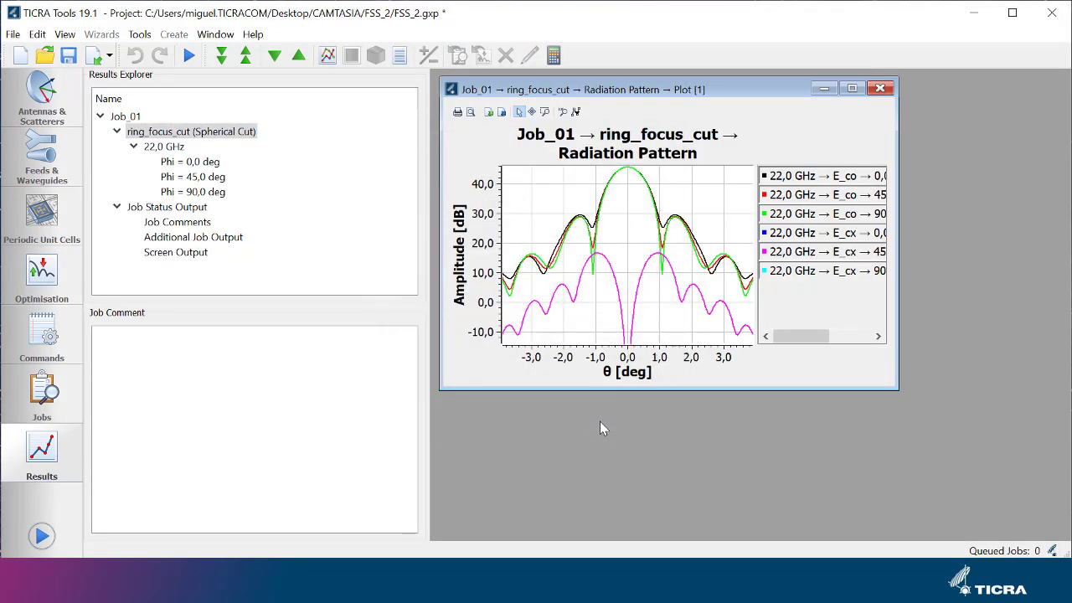
double_click(855, 84)
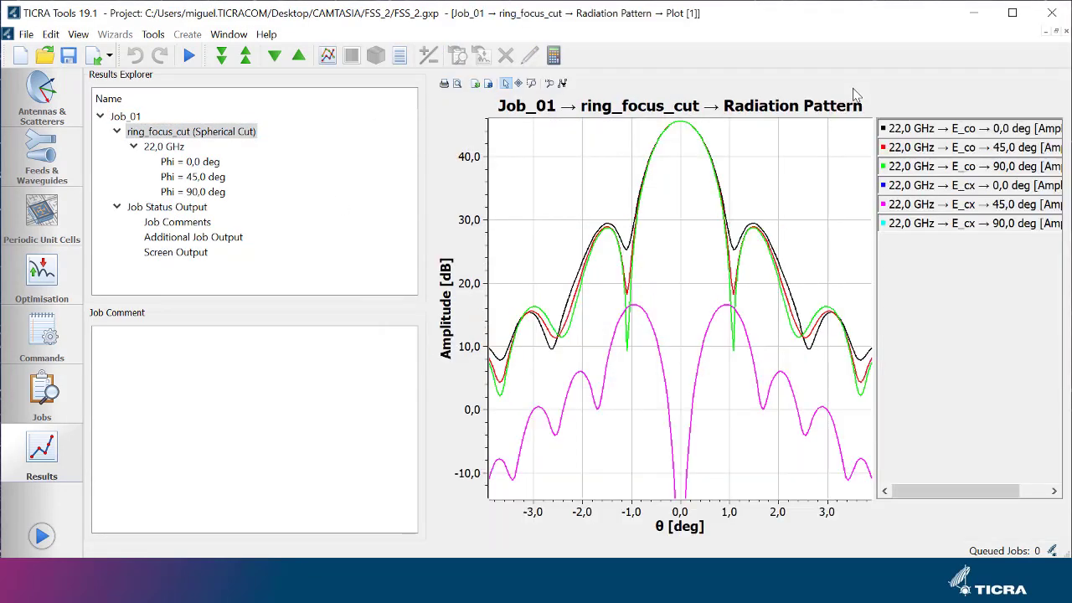
right_click(811, 137)
left_click(846, 165)
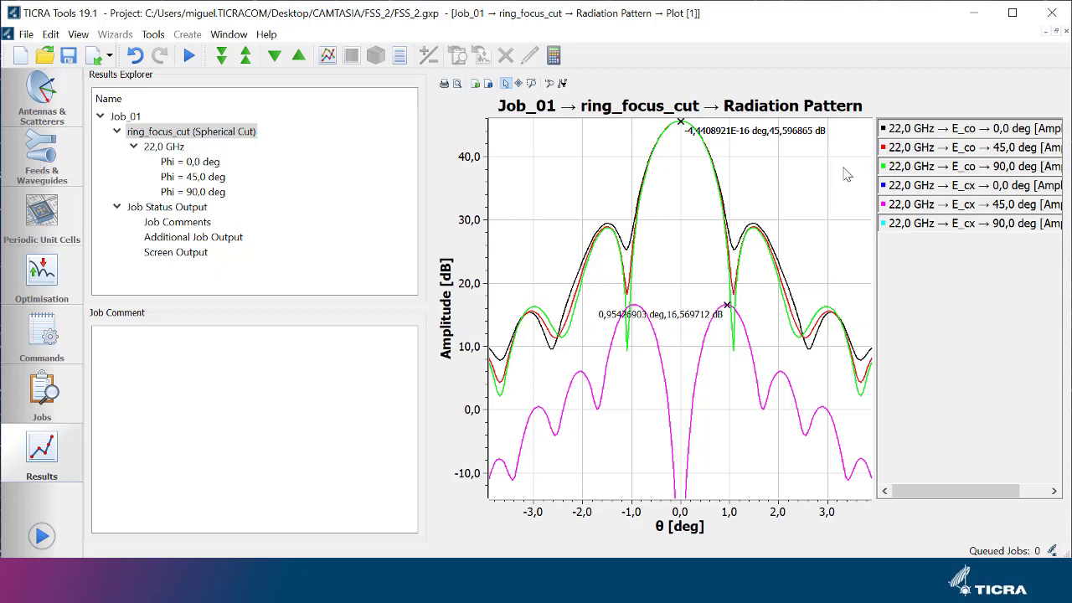
- Return to the antenna's geometrical and electrical objects and its 3D view
left_click(62, 112)
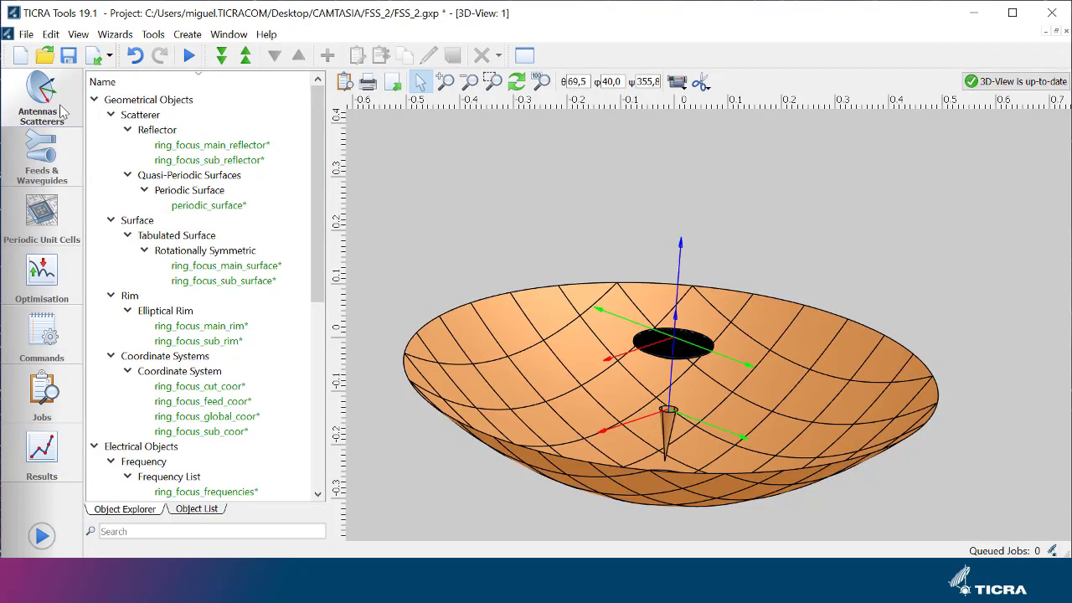